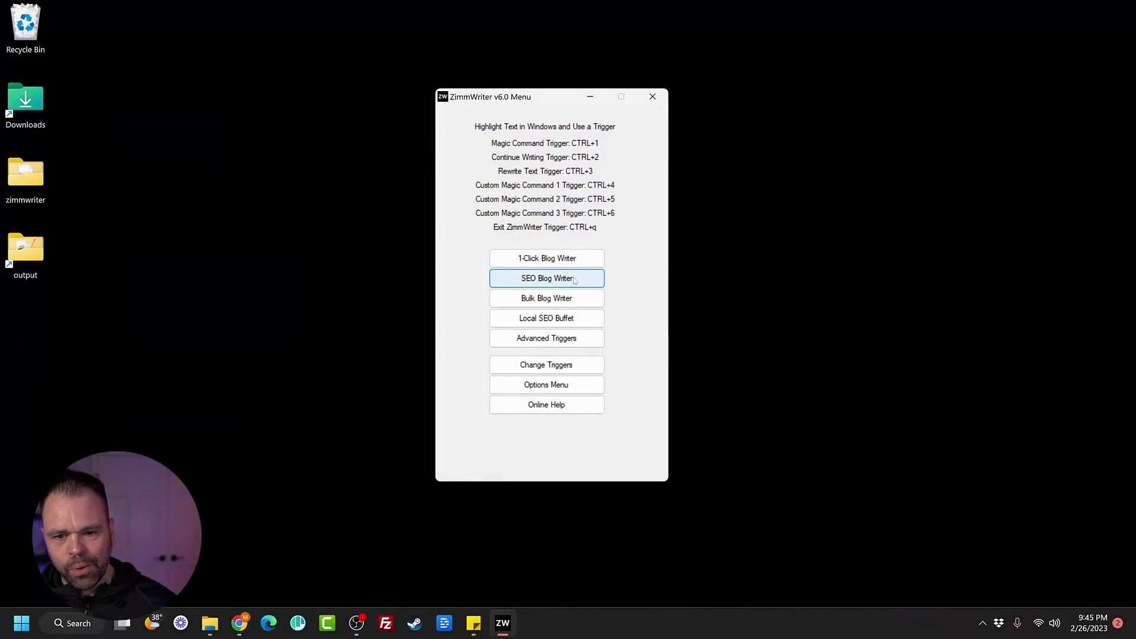
# Step: Switch from the bulk writer to the SEO Blog Writer and enable automatic keywords per subheading
pyautogui.moveTo(515, 101); pyautogui.dragTo(539, 102)
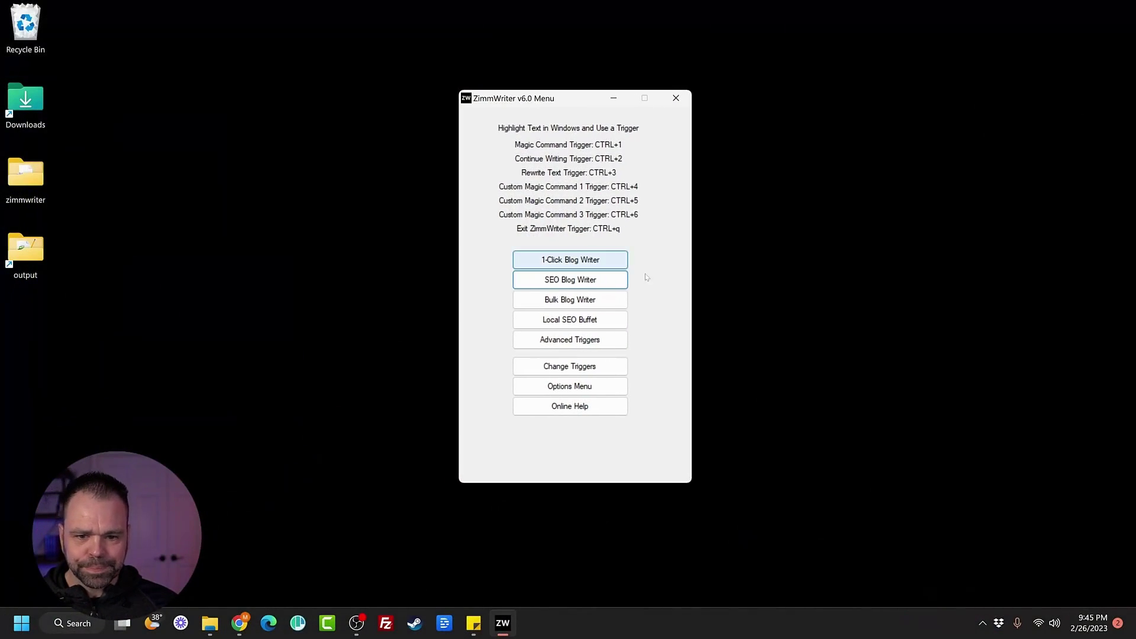
pyautogui.click(570, 301)
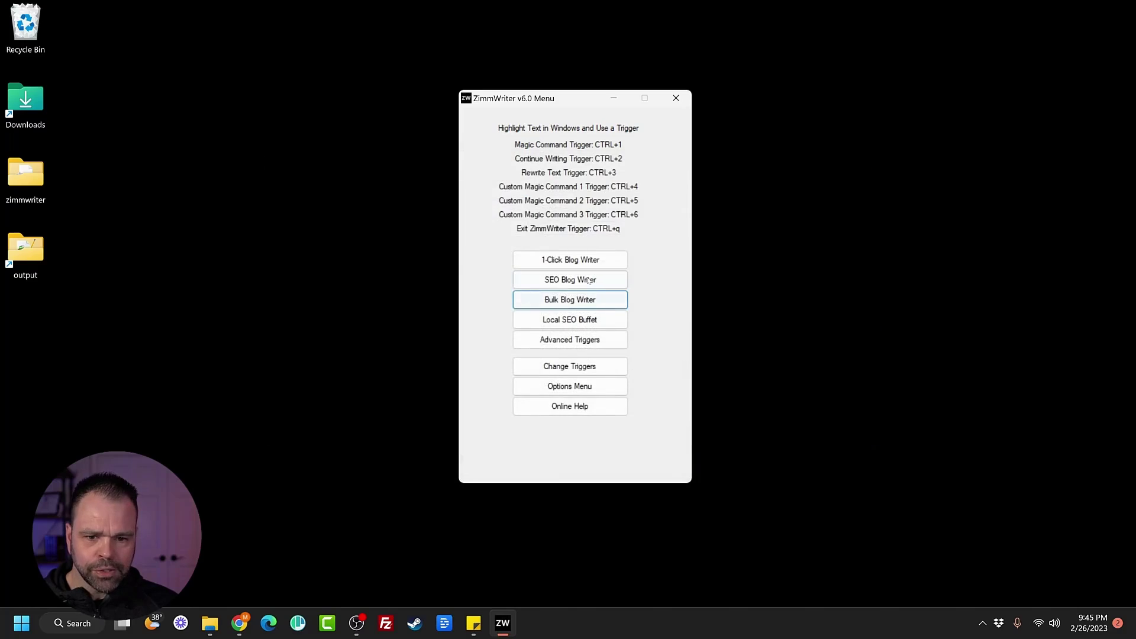
pyautogui.click(588, 280)
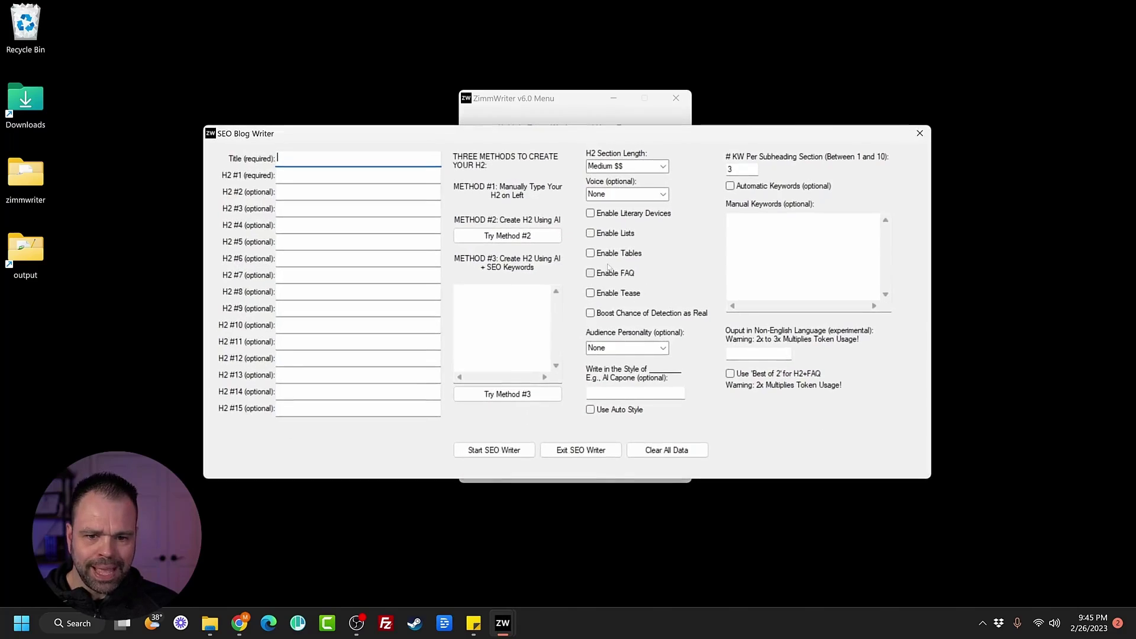
pyautogui.click(766, 187)
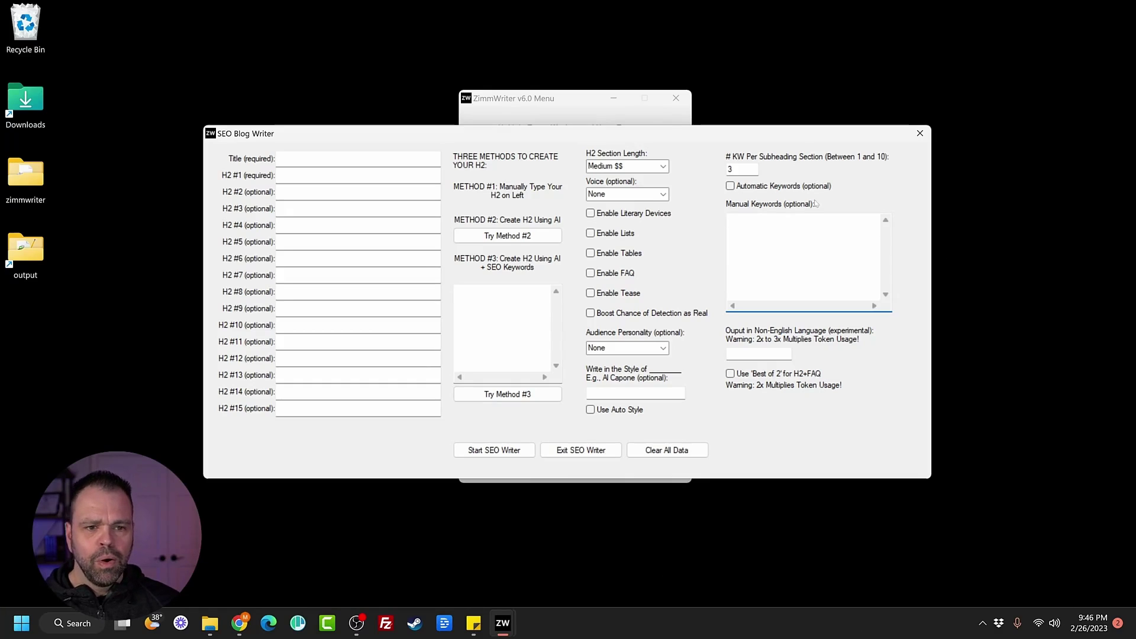
pyautogui.click(797, 189)
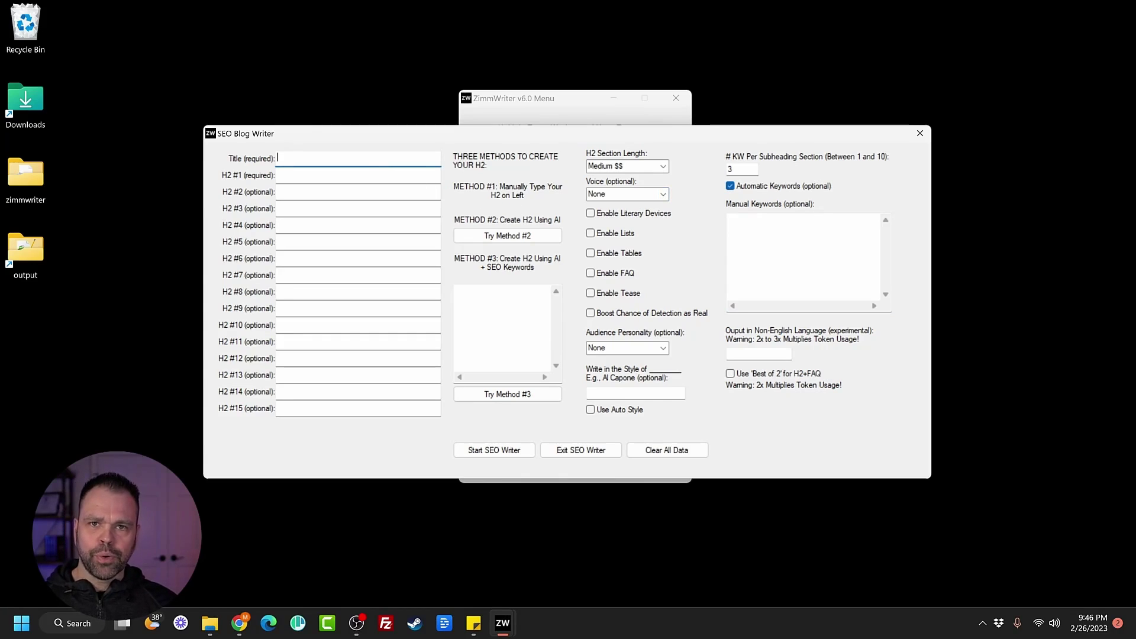
pyautogui.write('how to wash a blind dog')
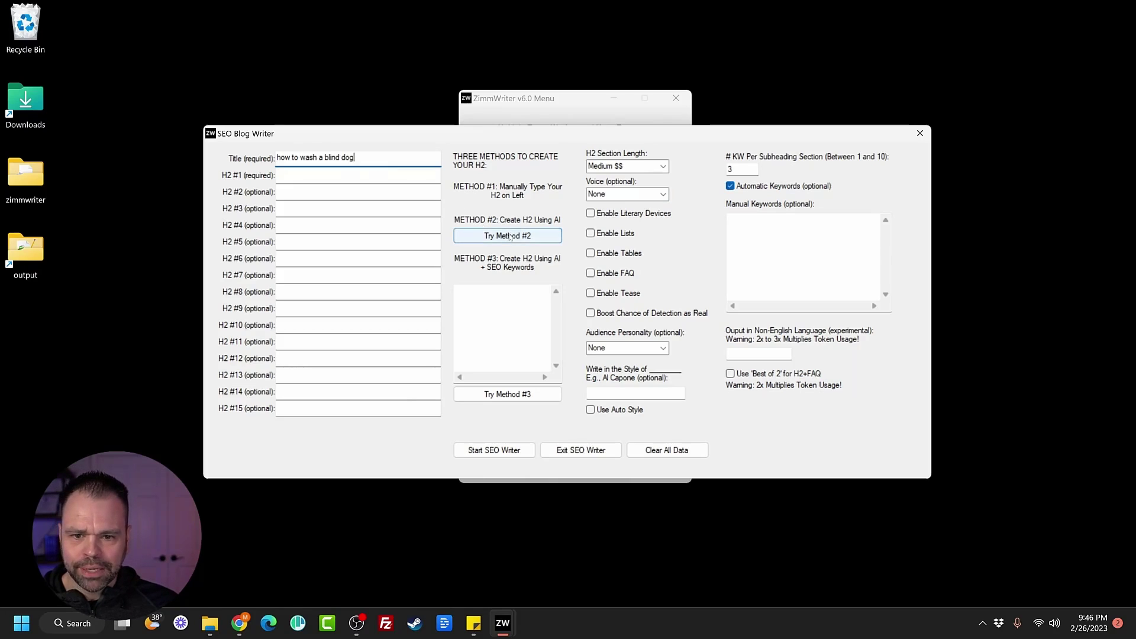
# Step: Generate the fifteen H2 subheadings with the AI, Preparation for Washing through Potential Health Concerns
pyautogui.click(503, 238)
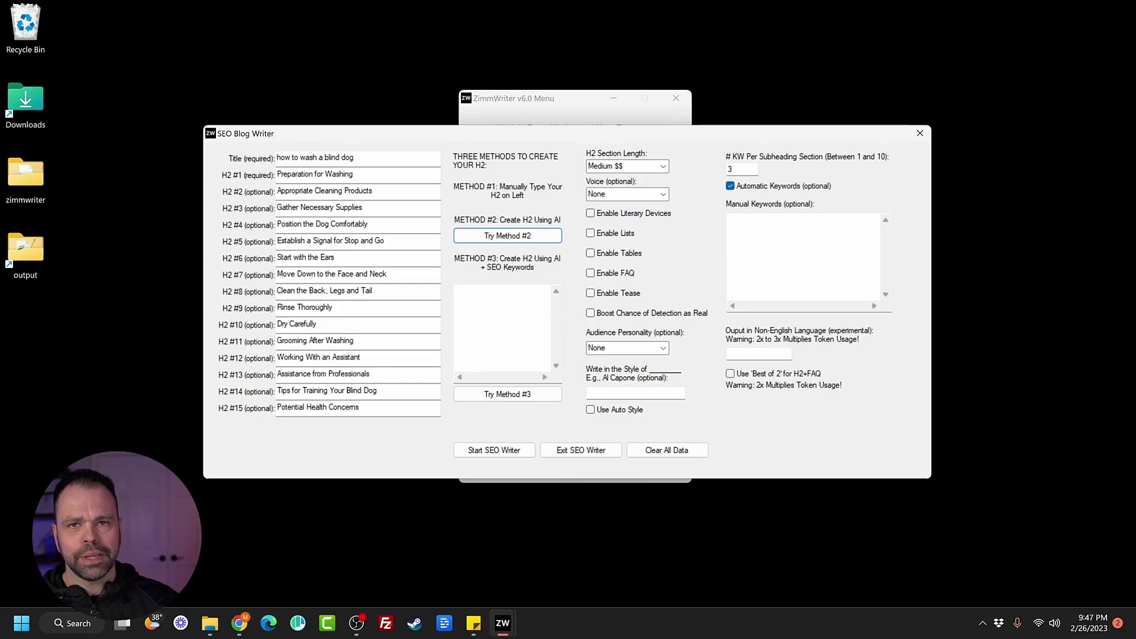
# Step: Check the ZimmWriter options briefly and return to the SEO Blog Writer form
pyautogui.click(919, 133)
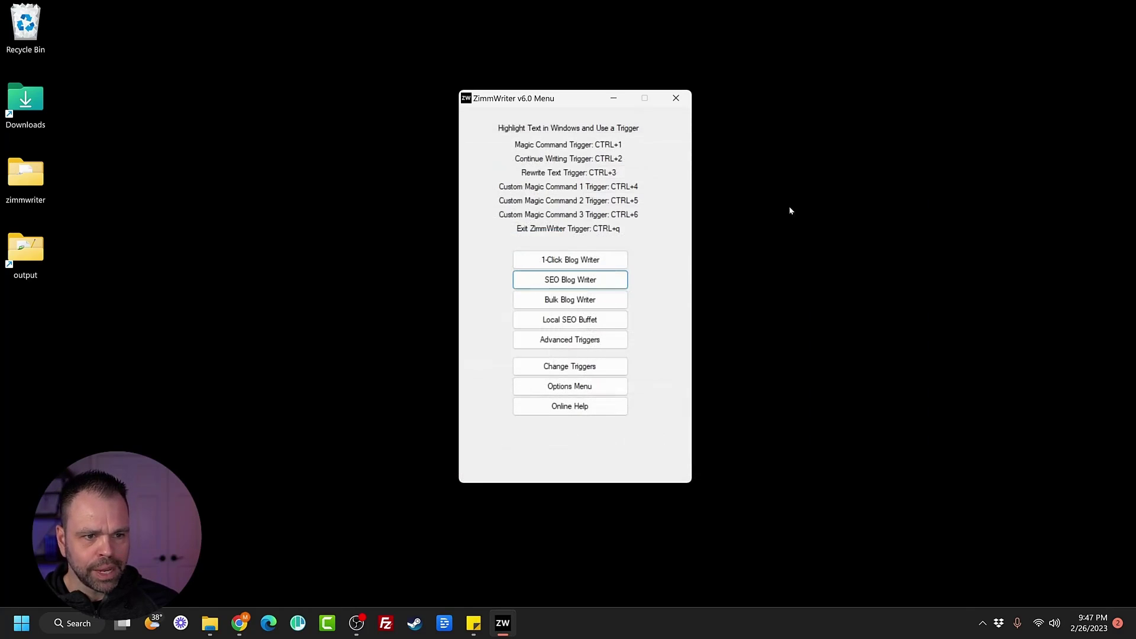
pyautogui.click(574, 391)
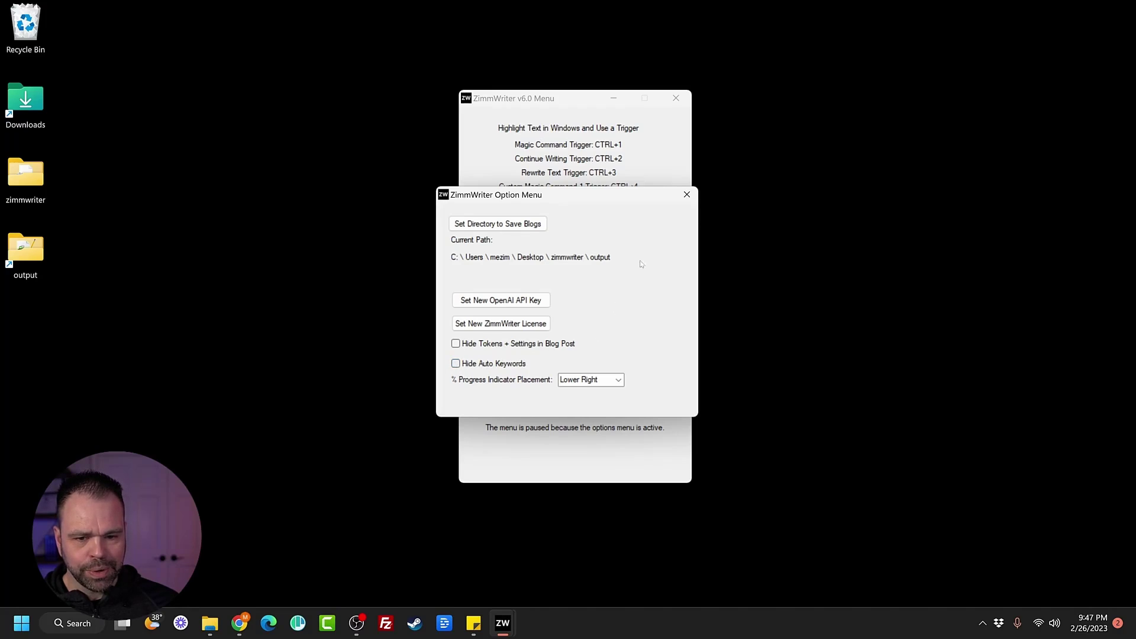
pyautogui.click(688, 196)
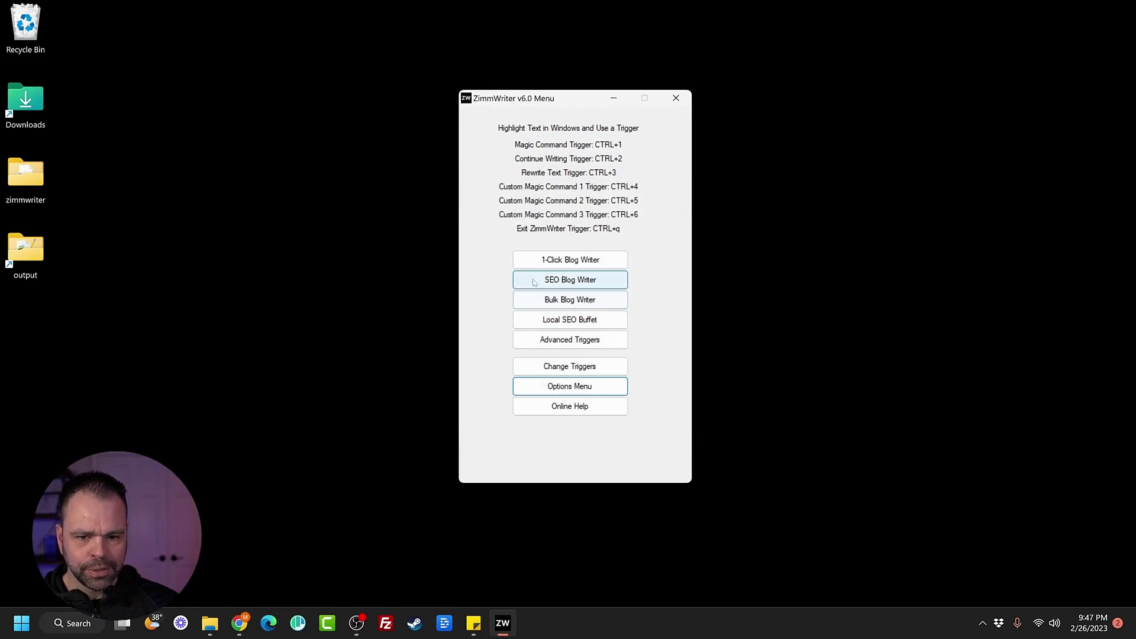
pyautogui.click(565, 283)
pyautogui.write('how to wash a blind dog')
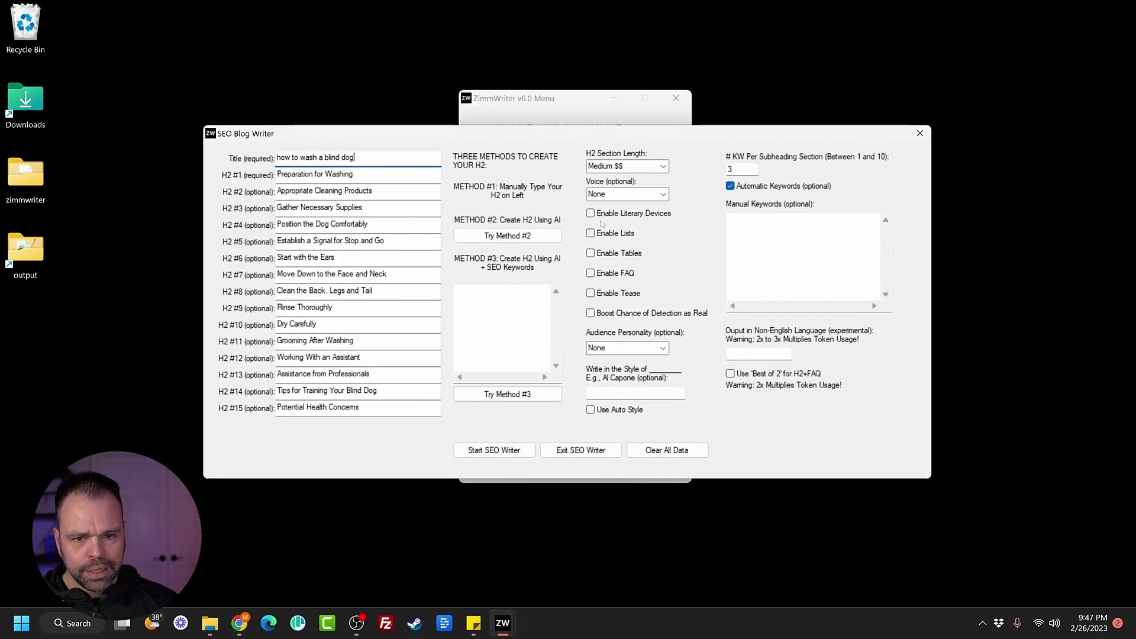
# Step: Set the voice to Very Personal, include tables, and start the SEO writer, acknowledging the notice
pyautogui.click(662, 194)
pyautogui.click(652, 212)
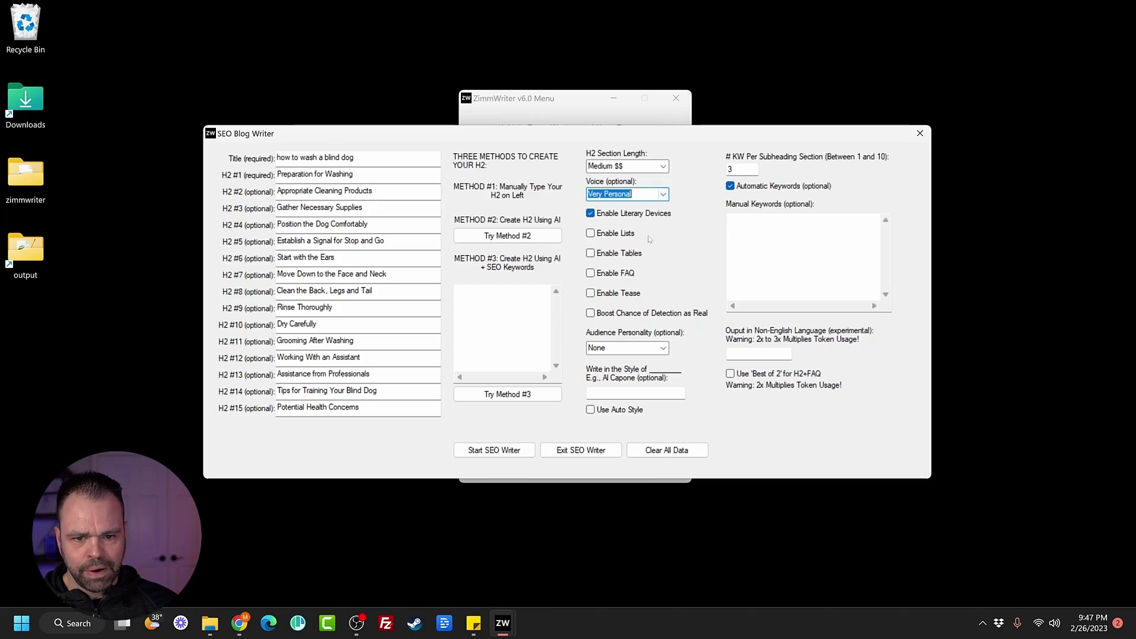
pyautogui.click(602, 257)
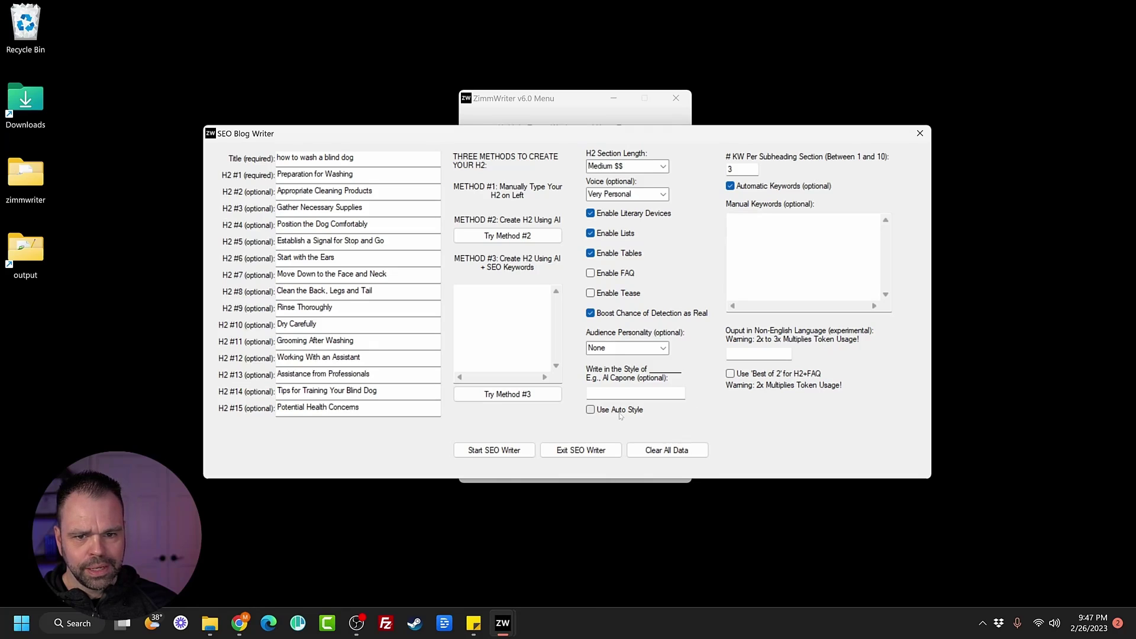
pyautogui.click(482, 450)
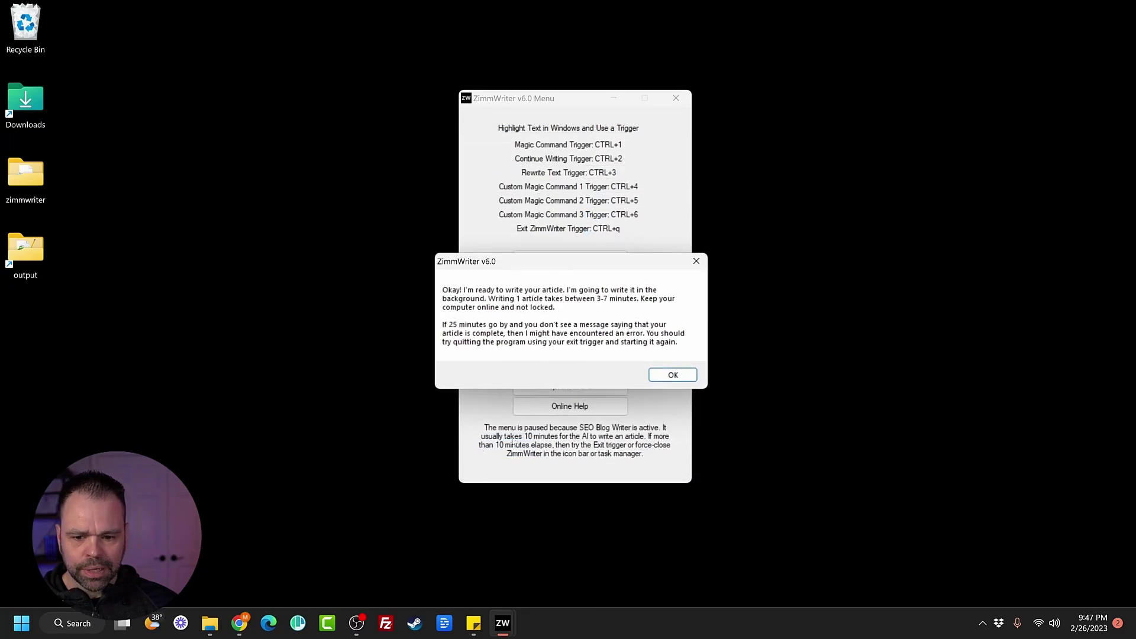
pyautogui.click(673, 375)
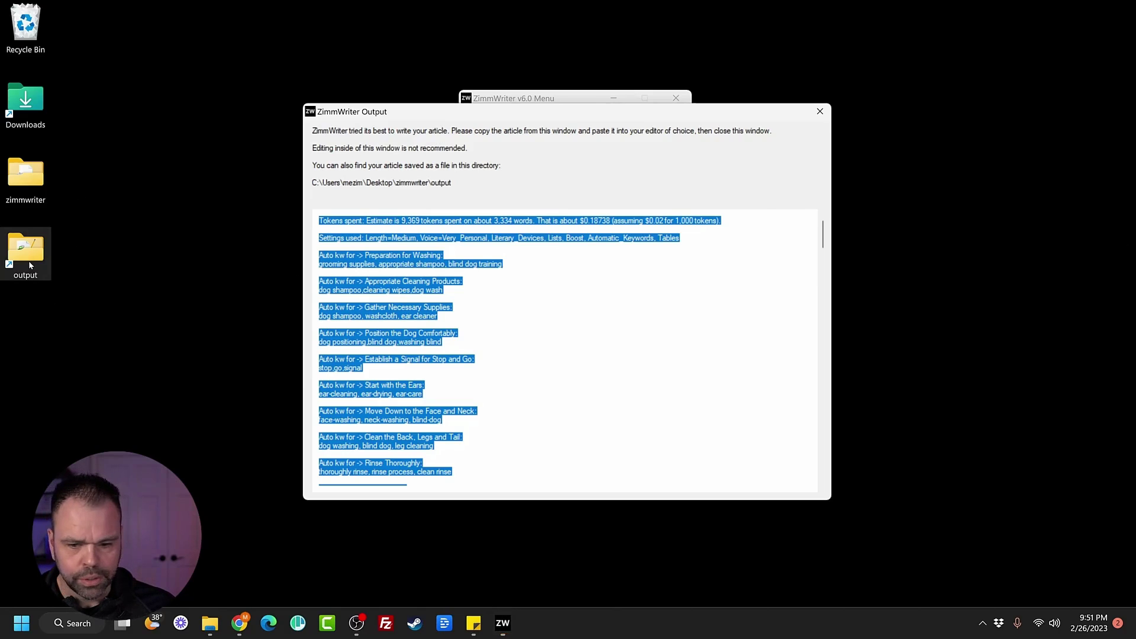
# Step: Open the output folder where the finished 3,334-word article was saved
pyautogui.doubleClick(29, 257)
# Step: Open how_to_wash_a_blind_dog.txt in Notepad++ and arrange the editor beside the other windows
pyautogui.doubleClick(469, 127)
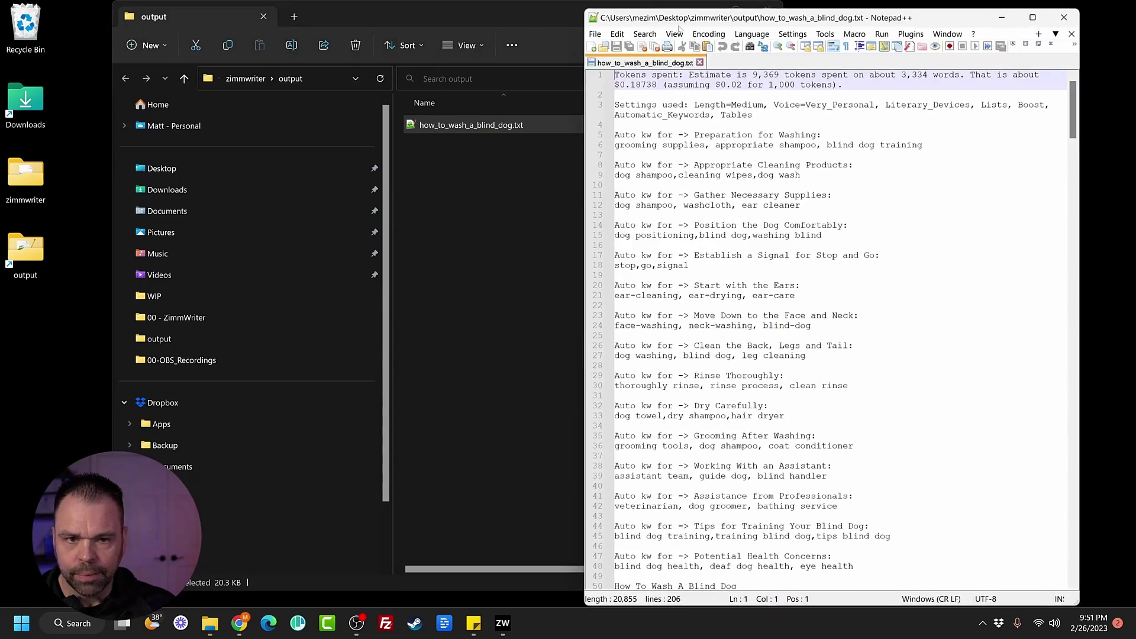
pyautogui.click(704, 9)
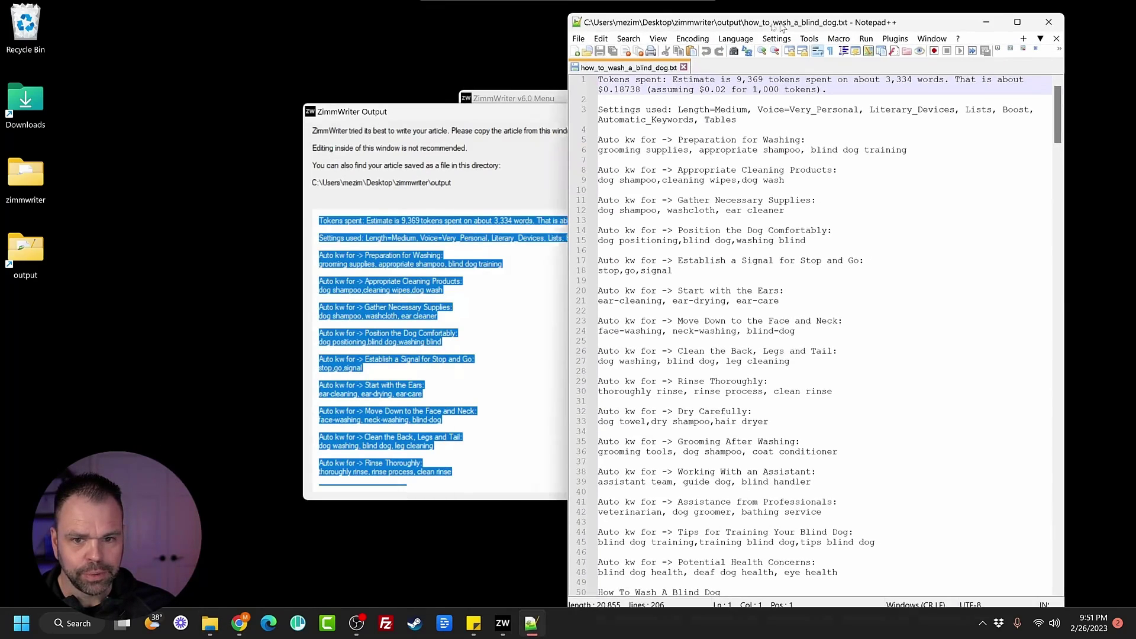
pyautogui.moveTo(888, 16); pyautogui.dragTo(827, 30)
pyautogui.click(820, 113)
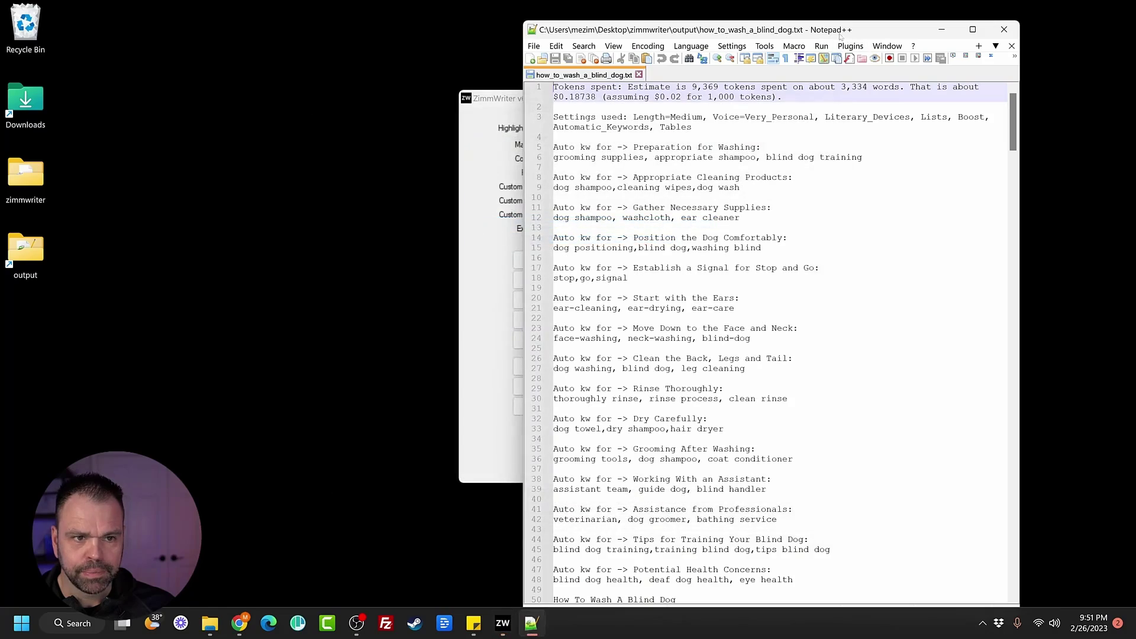
pyautogui.moveTo(711, 29); pyautogui.dragTo(479, 19)
pyautogui.scroll(-2, 596, 72)
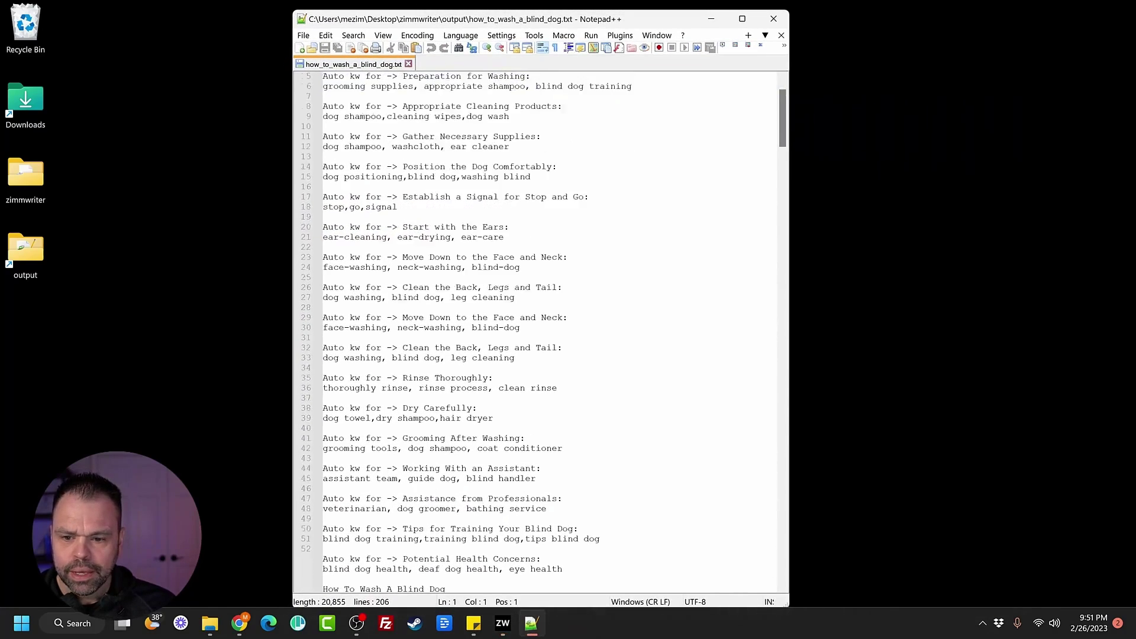
pyautogui.scroll(-2, 595, 72)
pyautogui.scroll(4, 595, 72)
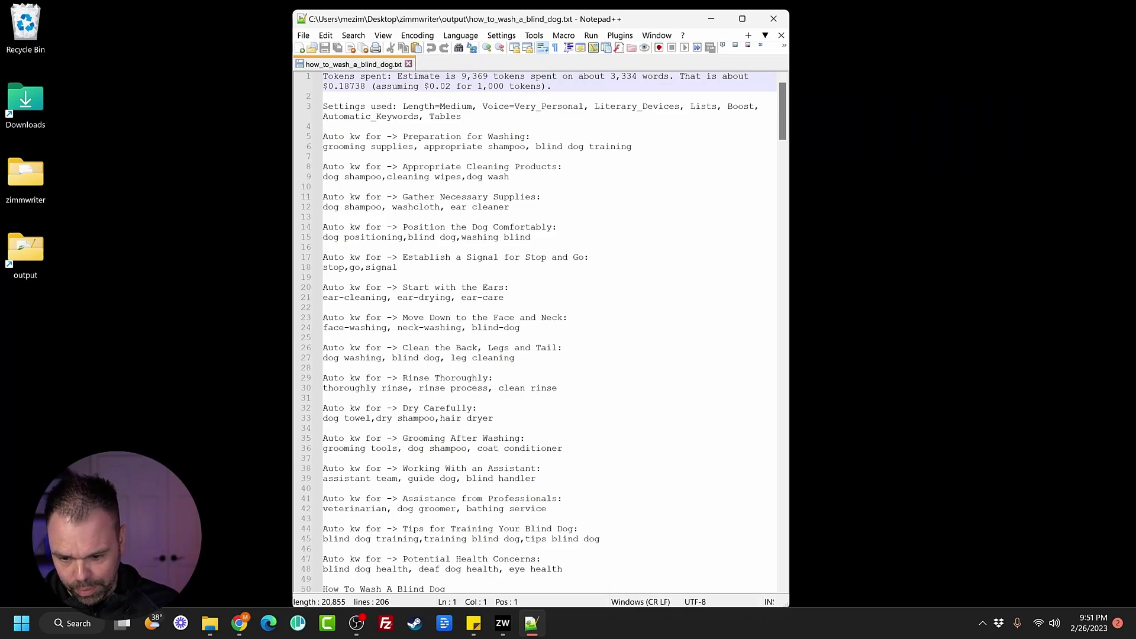
# Step: Glance at the ZimmWriter options and return to the article
pyautogui.click(502, 623)
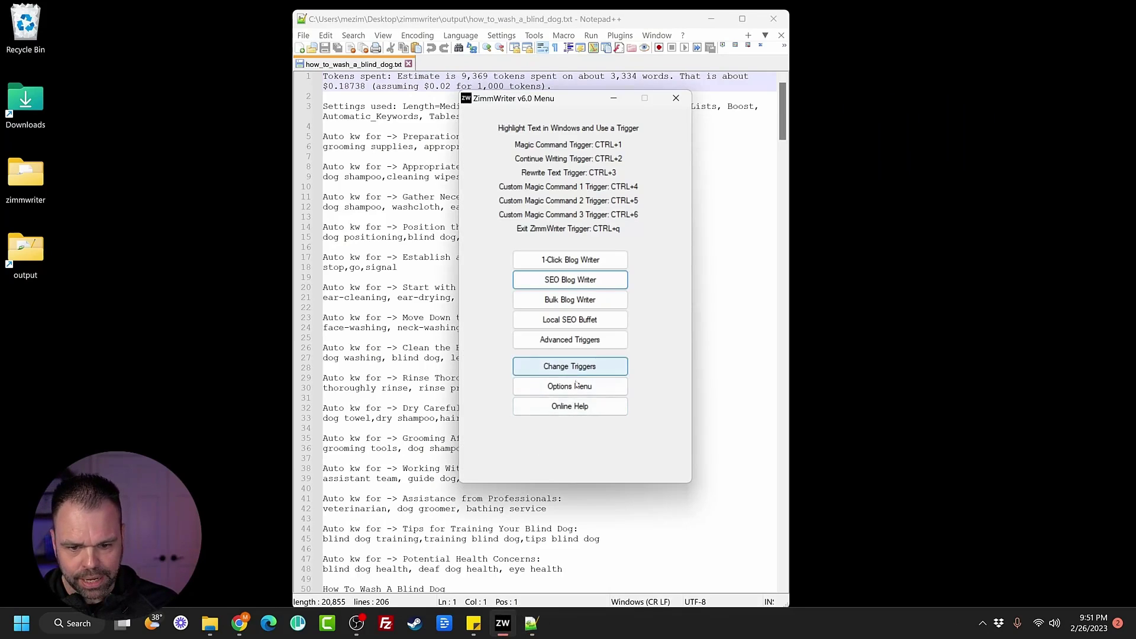
pyautogui.click(576, 386)
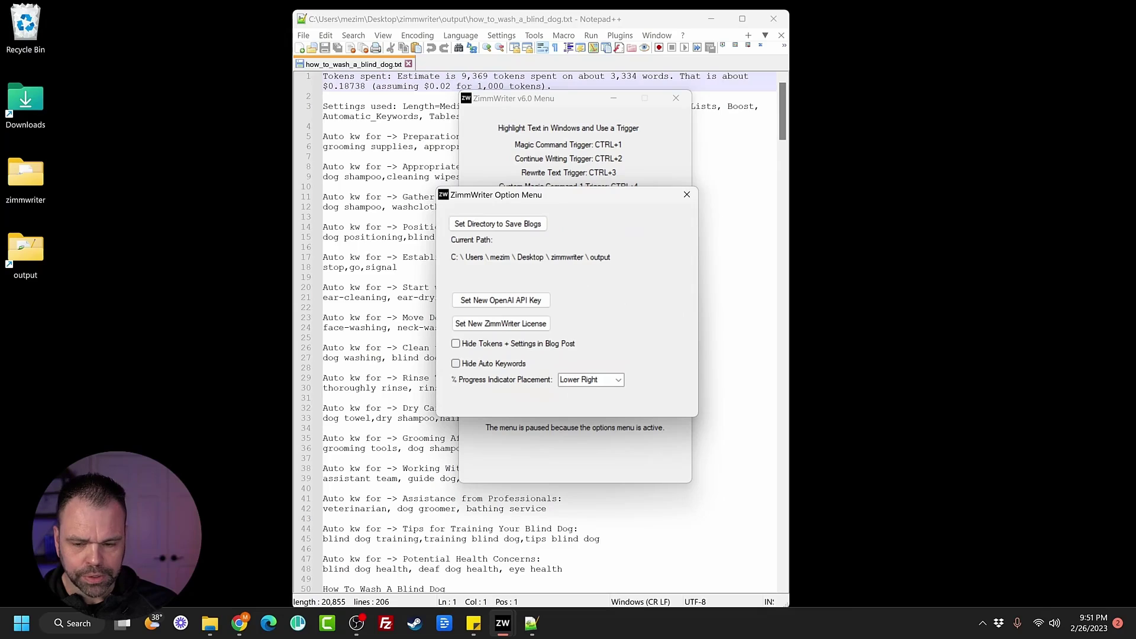
pyautogui.click(687, 195)
pyautogui.click(687, 205)
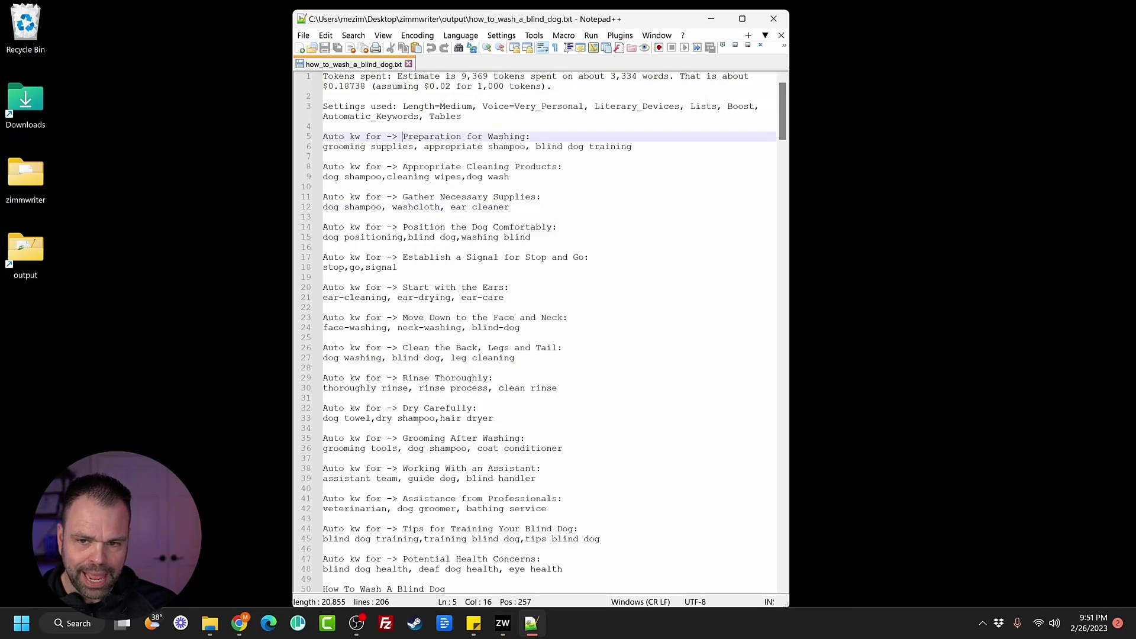
# Step: Review the auto keywords under headings Preparation for Washing through Clean the Back, Legs and Tail
pyautogui.moveTo(403, 135); pyautogui.dragTo(532, 137)
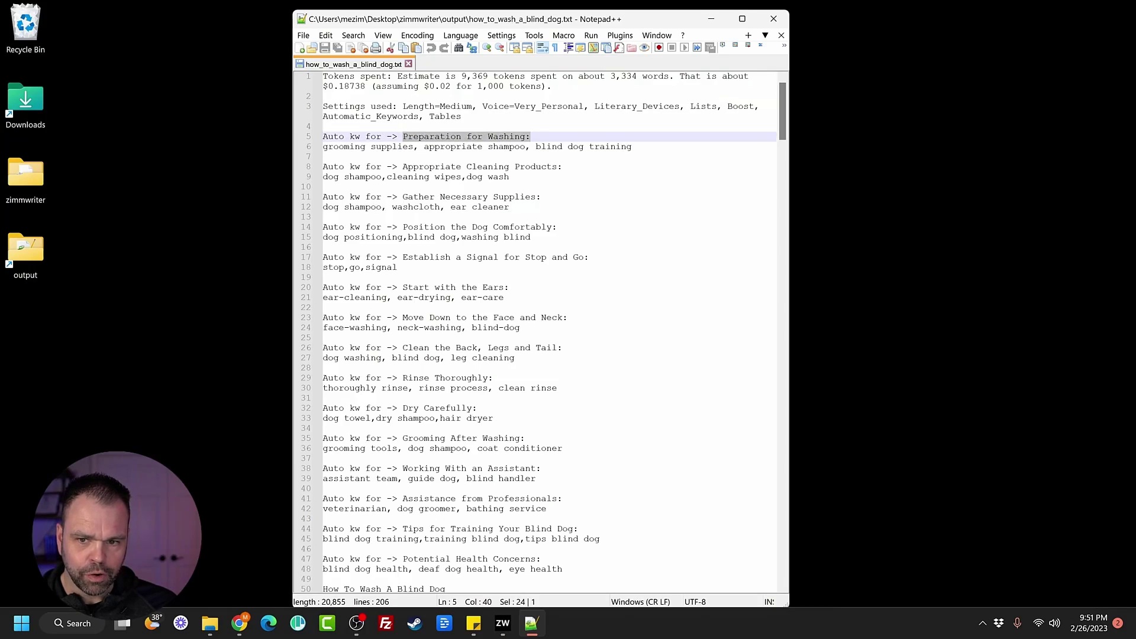
pyautogui.moveTo(425, 147); pyautogui.dragTo(632, 147)
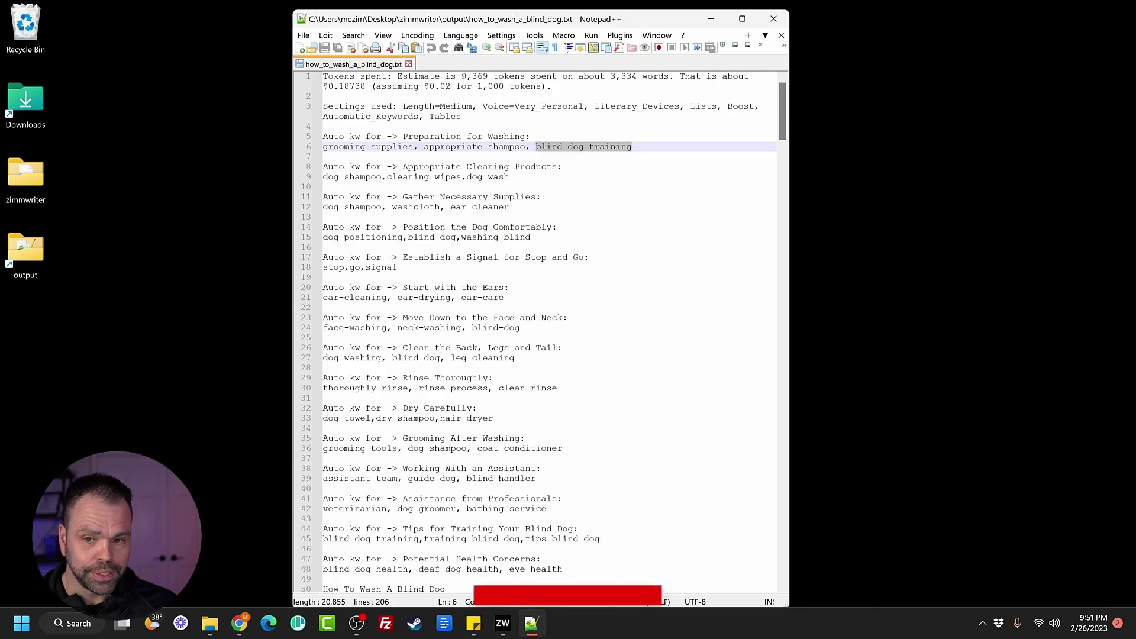
pyautogui.moveTo(403, 167); pyautogui.dragTo(562, 168)
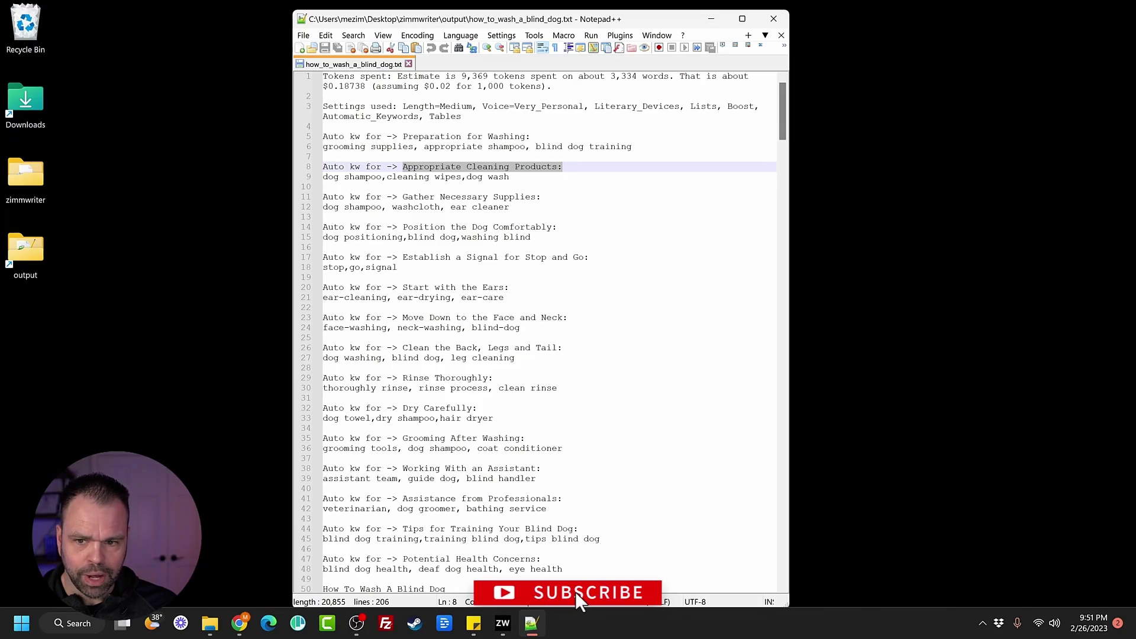
pyautogui.moveTo(403, 197); pyautogui.dragTo(413, 197)
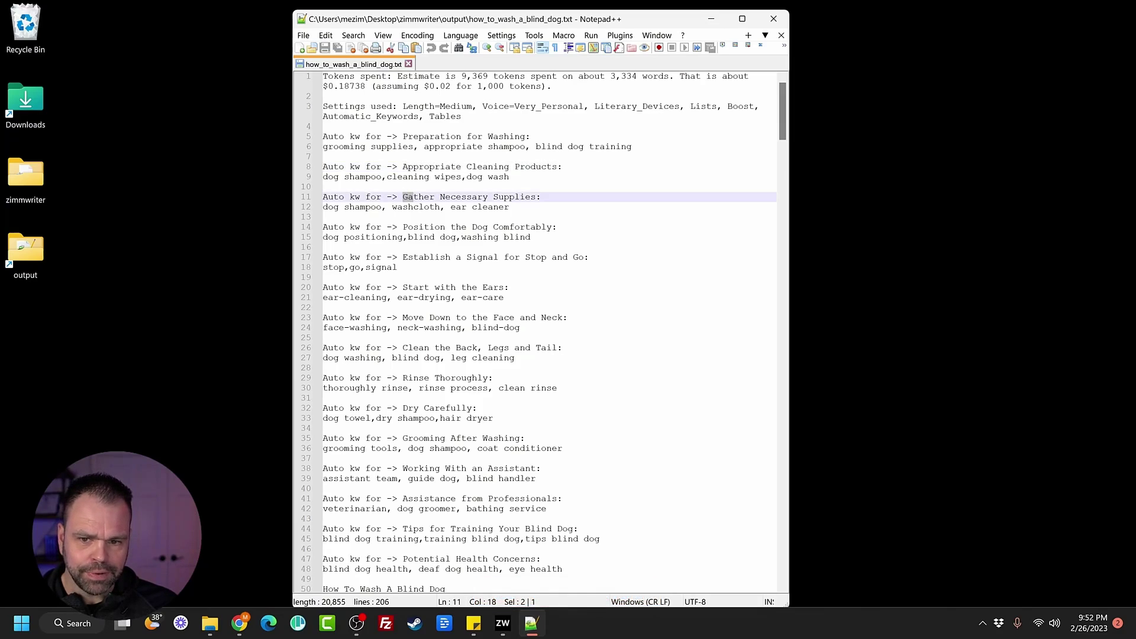
pyautogui.moveTo(541, 197); pyautogui.dragTo(419, 198)
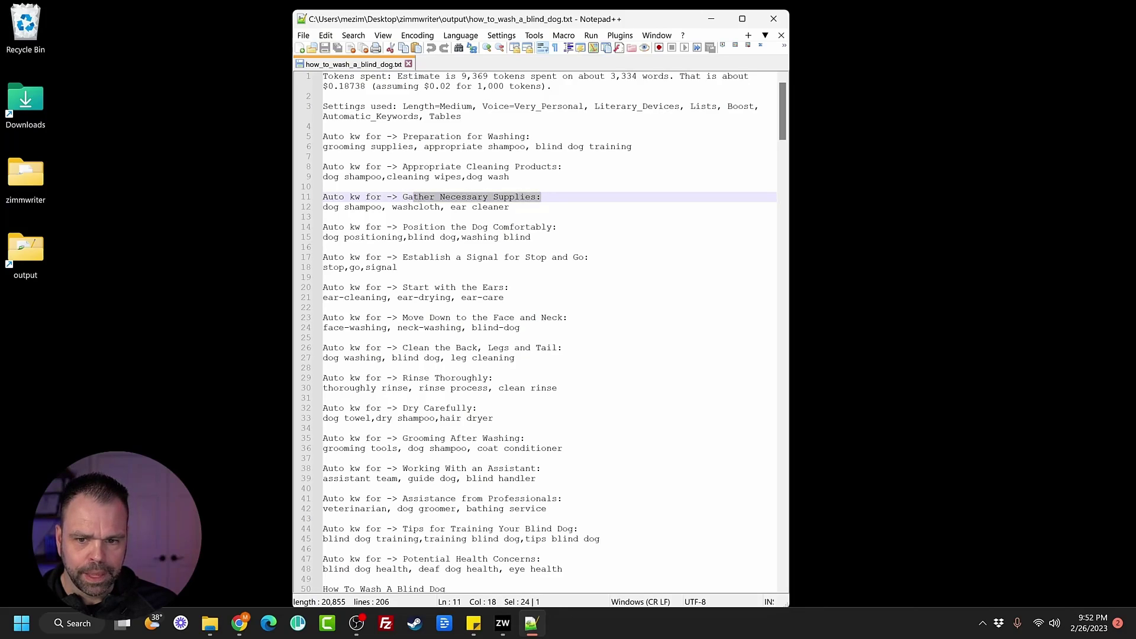
pyautogui.moveTo(407, 228); pyautogui.dragTo(556, 227)
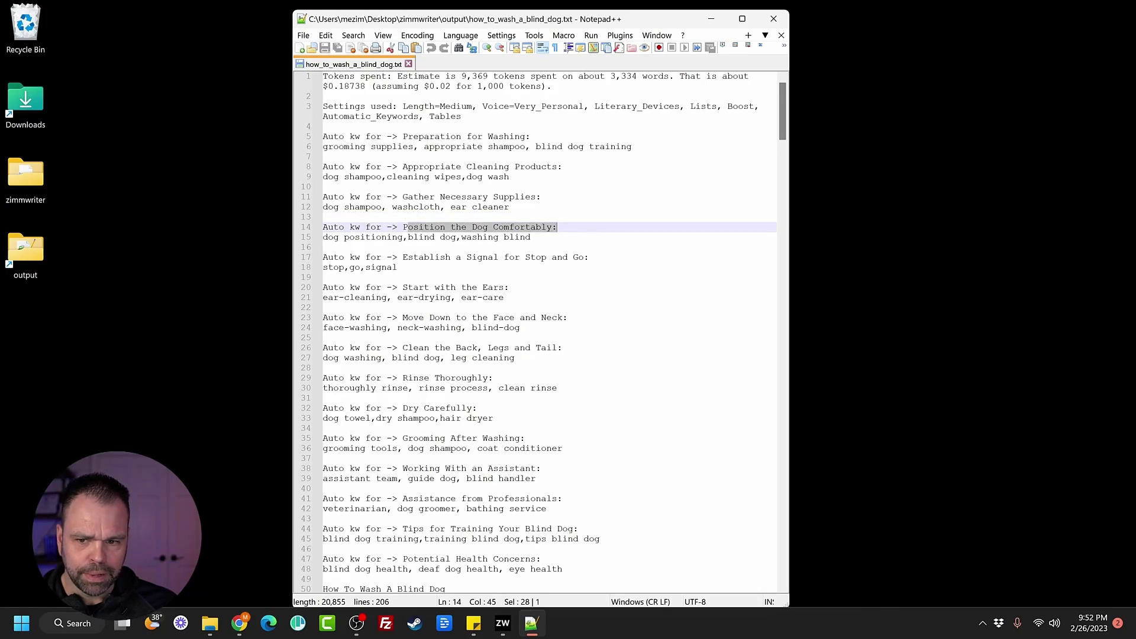
pyautogui.moveTo(461, 236); pyautogui.dragTo(531, 237)
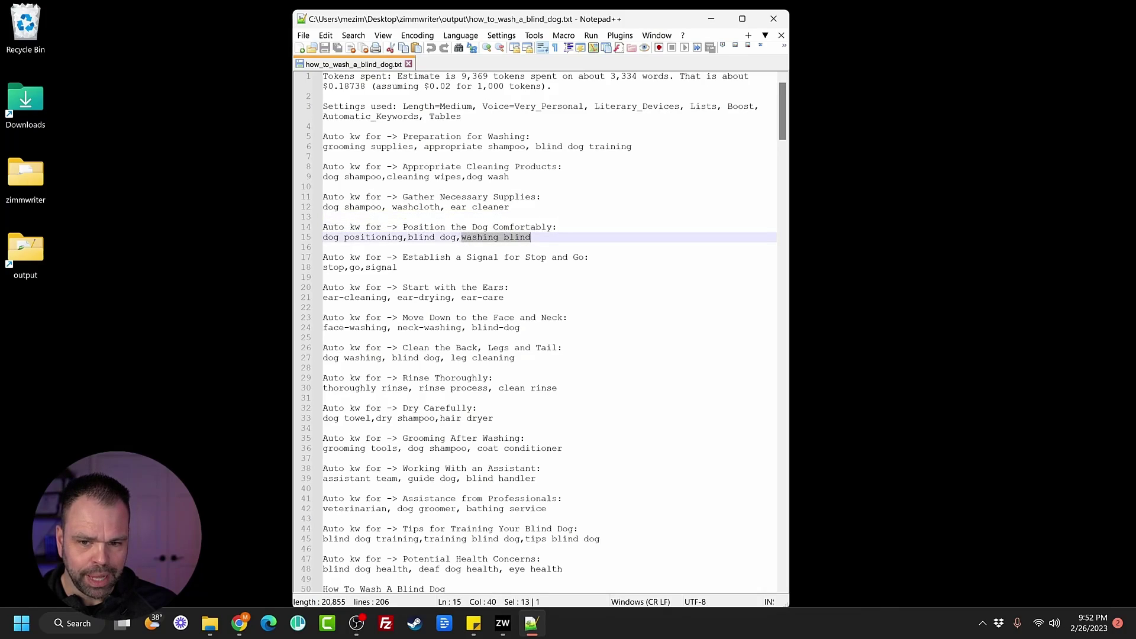
pyautogui.moveTo(404, 258); pyautogui.dragTo(588, 258)
pyautogui.moveTo(397, 268); pyautogui.dragTo(329, 267)
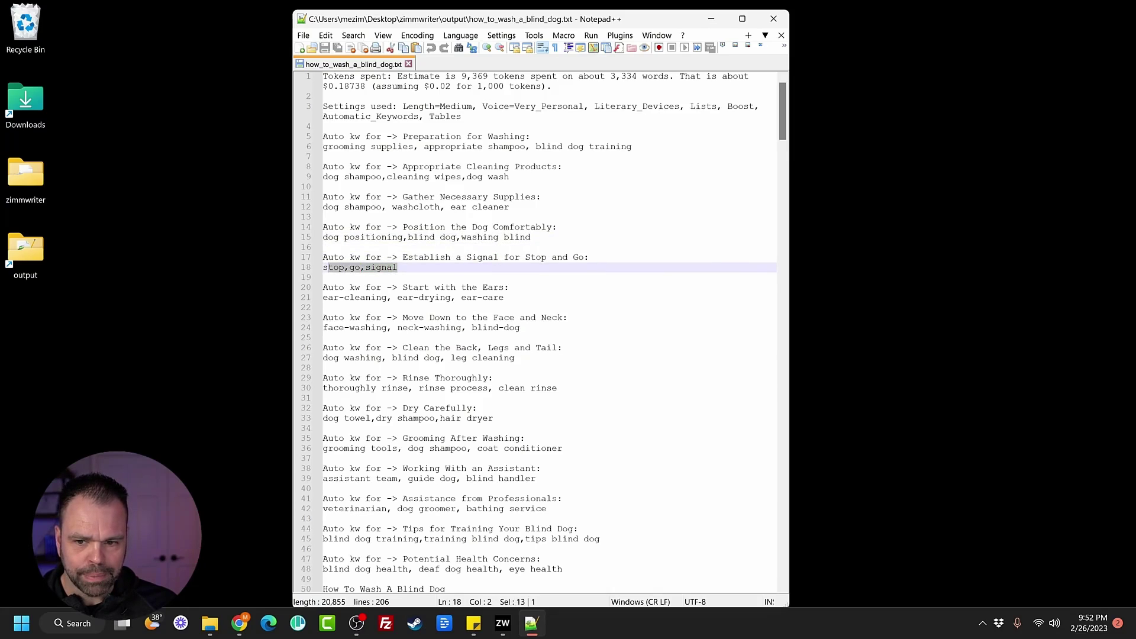
pyautogui.scroll(-2, 542, 328)
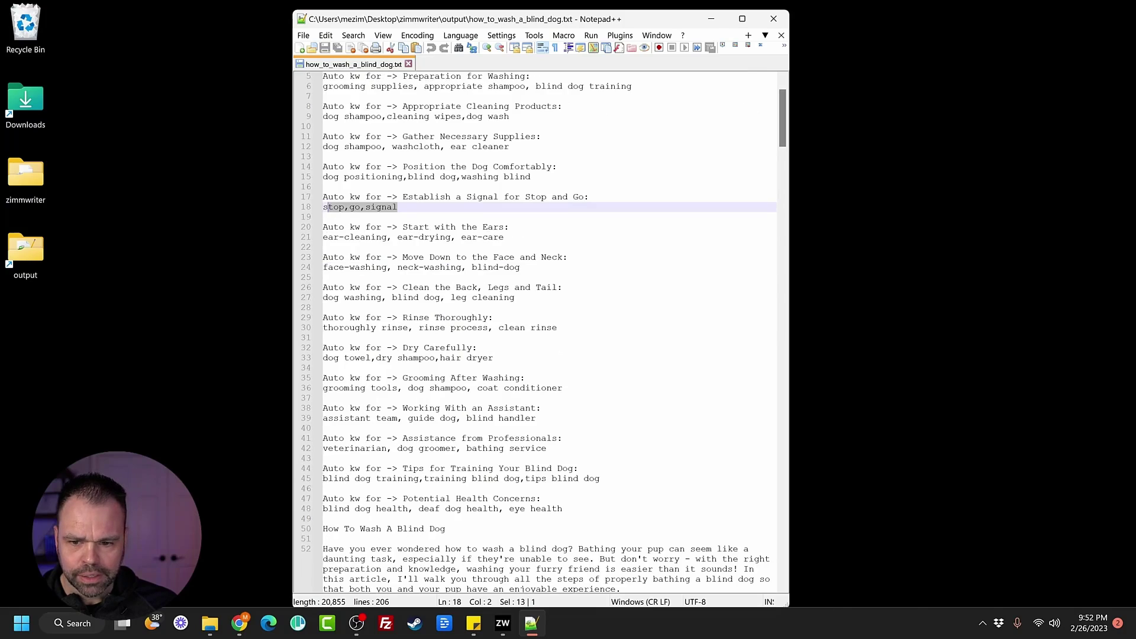
pyautogui.moveTo(401, 286); pyautogui.dragTo(563, 286)
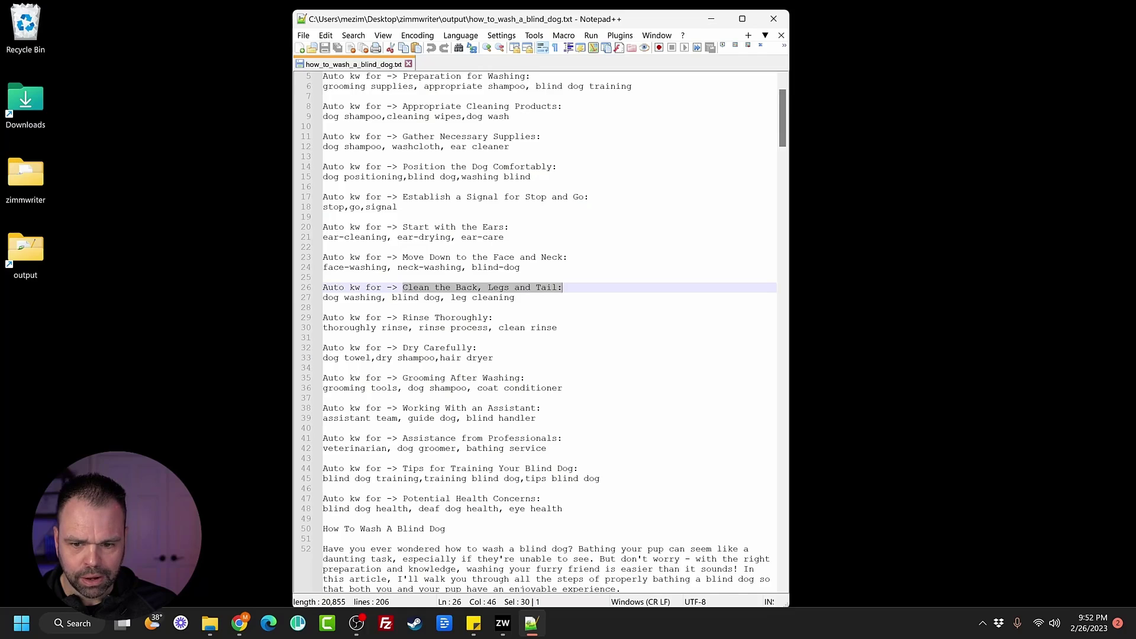
pyautogui.scroll(-4, 533, 355)
pyautogui.moveTo(324, 407); pyautogui.dragTo(324, 477)
pyautogui.scroll(-12, 542, 328)
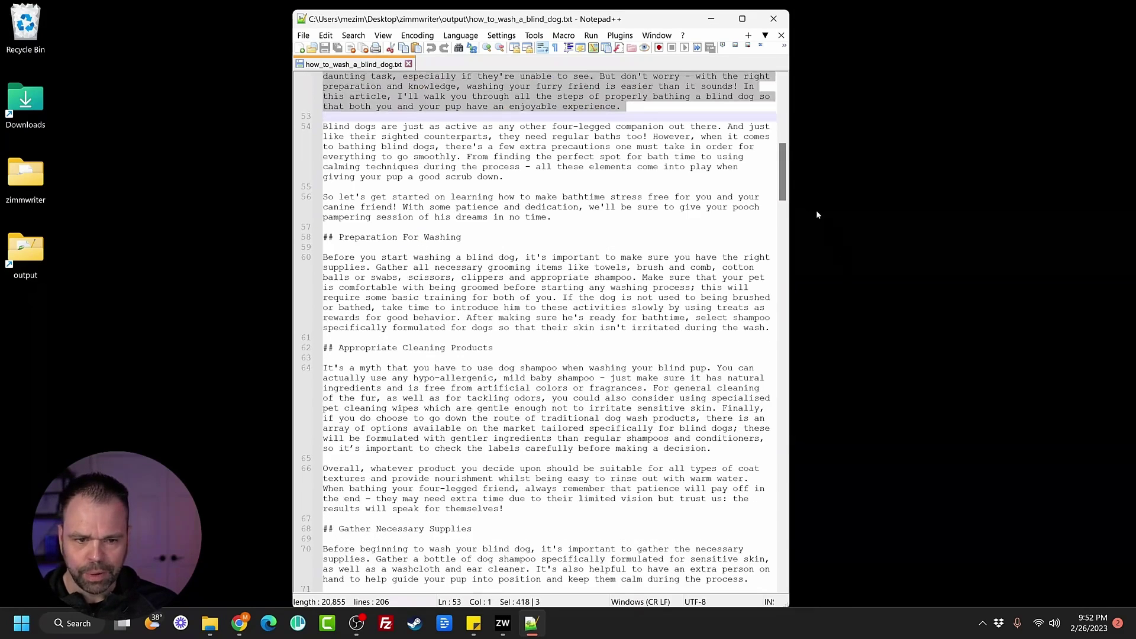
pyautogui.scroll(-20, 541, 329)
# Step: Select the article through its final character and switch over to Chrome
pyautogui.keyDown('shift'); pyautogui.click(775, 449); pyautogui.keyUp('shift')
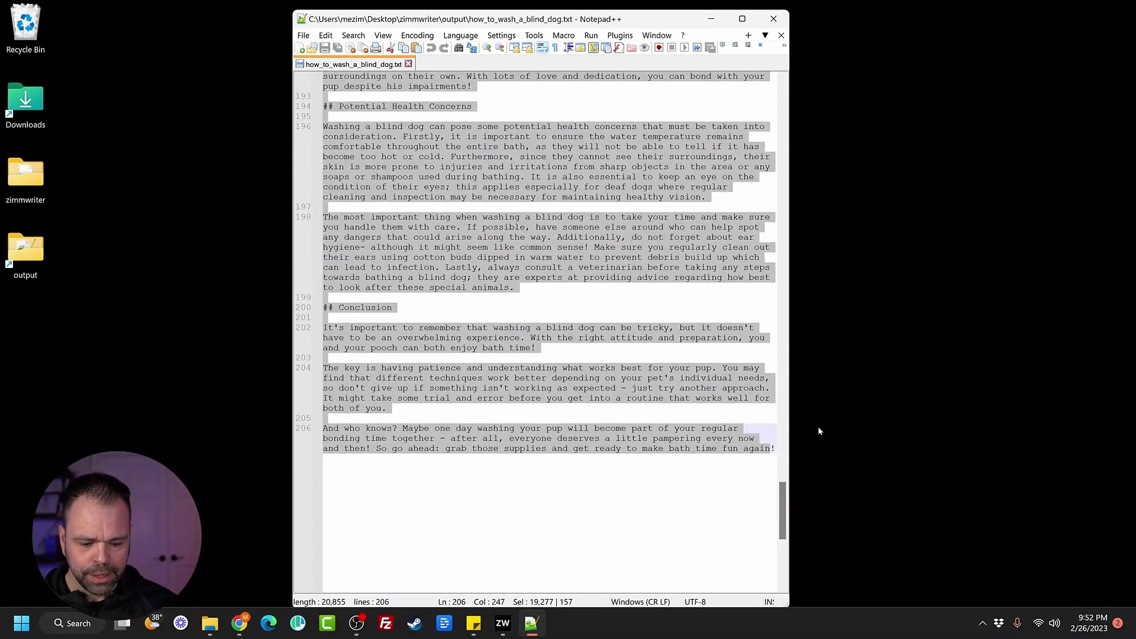
pyautogui.hotkey('shift', 'End')
pyautogui.click(239, 624)
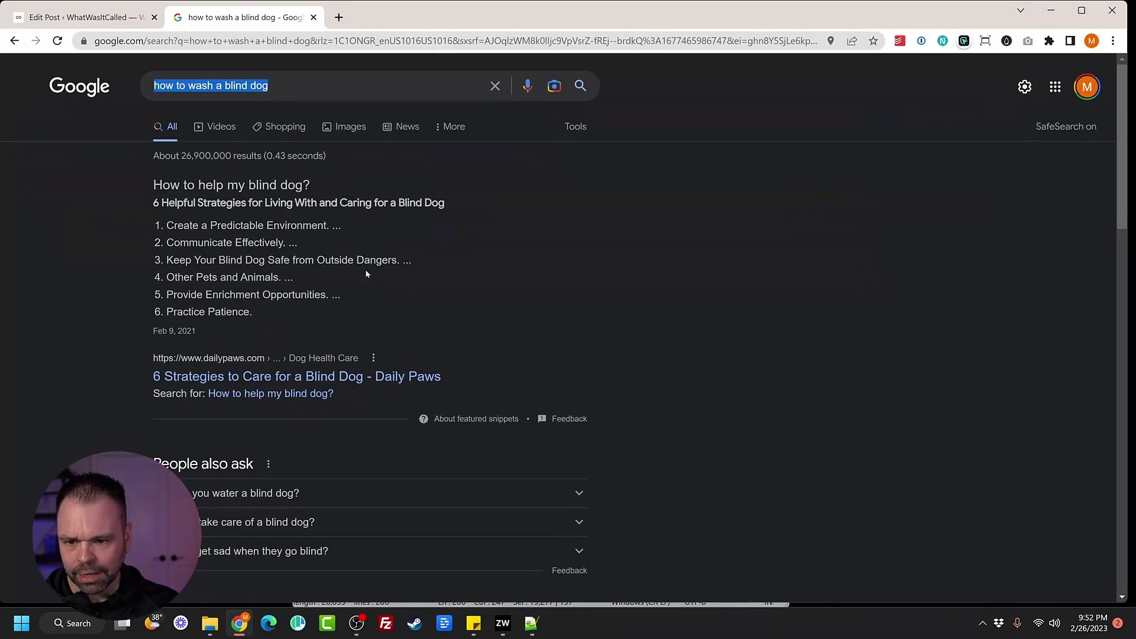
# Step: Paste the full How To Wash A Blind Dog article into the WordPress draft and search it for 'blind'
pyautogui.click(89, 17)
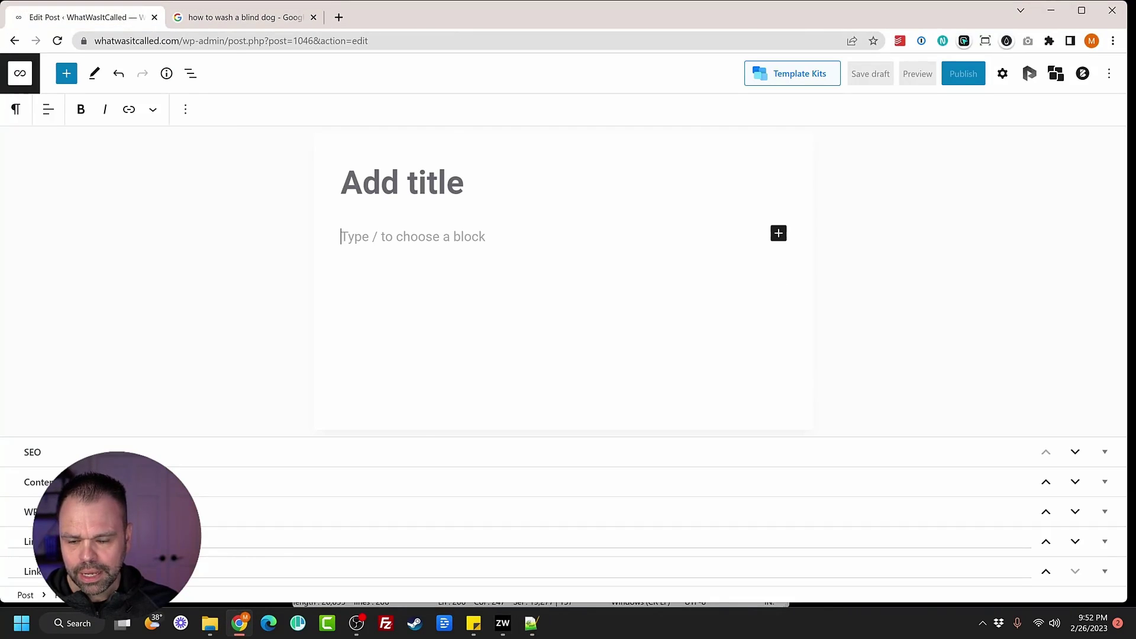
pyautogui.hotkey('ctrl', 'v')
pyautogui.scroll(5, 568, 356)
pyautogui.scroll(5, 569, 354)
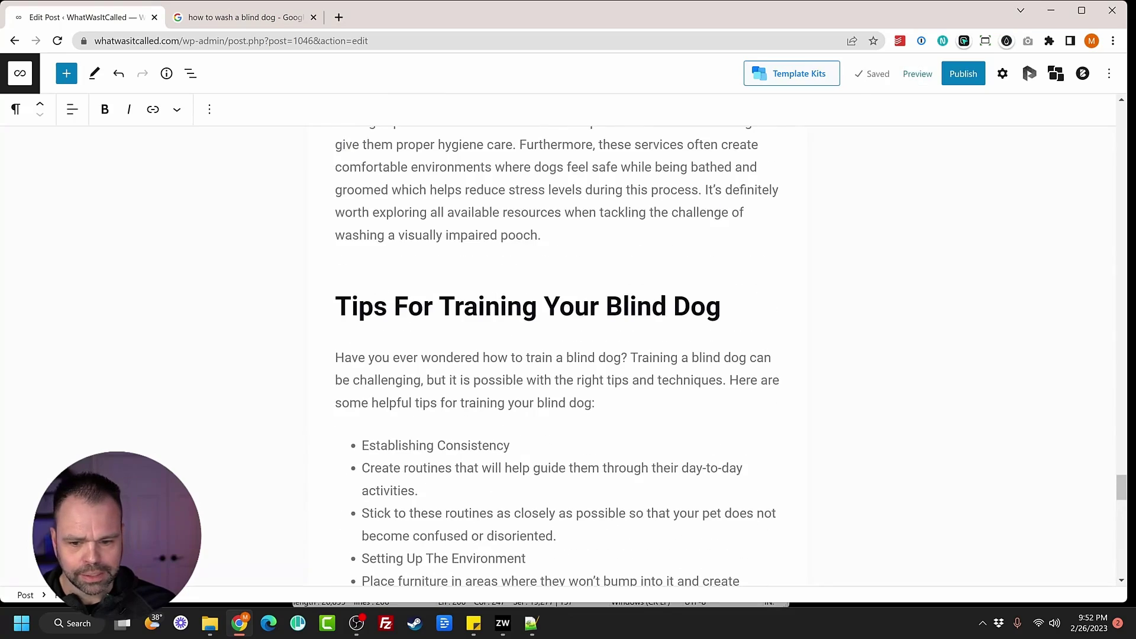
pyautogui.scroll(-2, 518, 494)
pyautogui.scroll(5, 519, 493)
pyautogui.scroll(3, 518, 493)
pyautogui.scroll(-2, 519, 493)
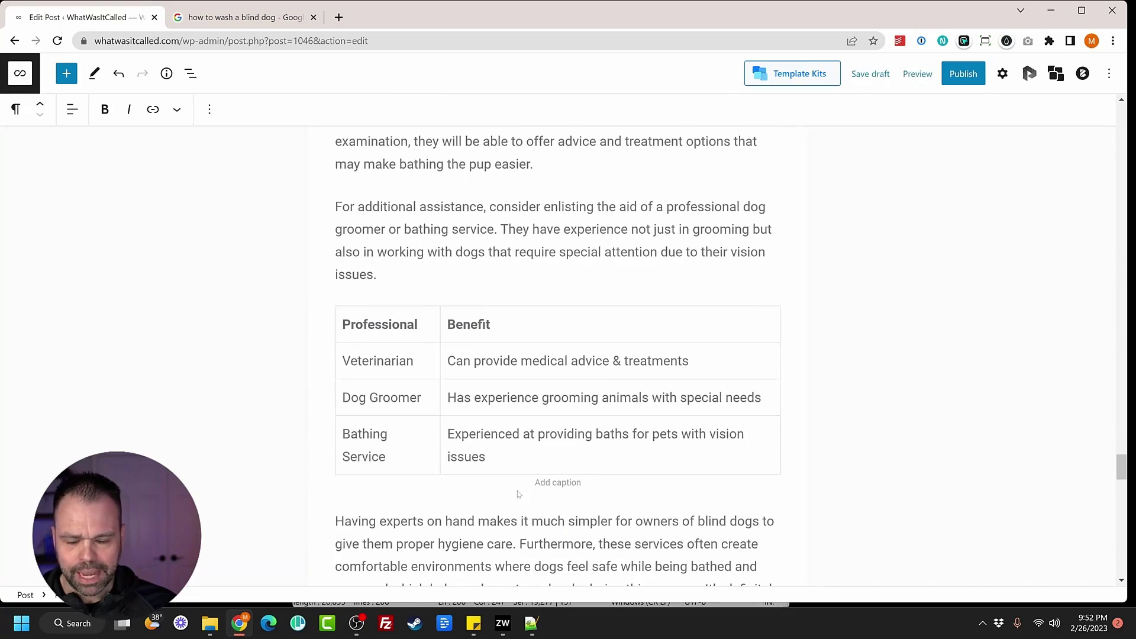
pyautogui.scroll(3, 808, 494)
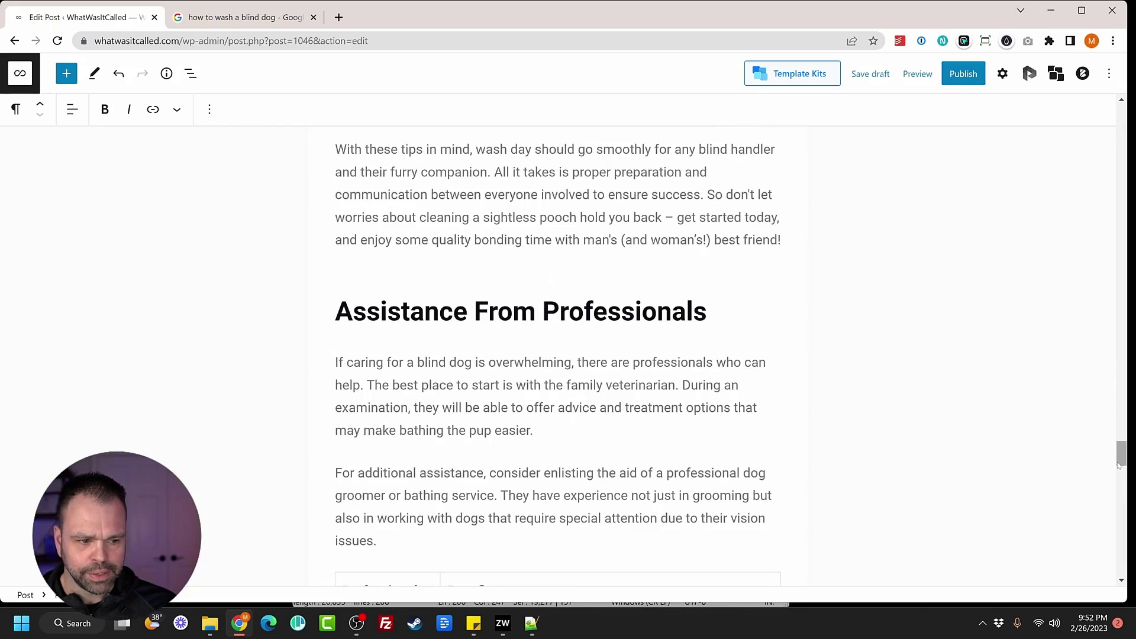
pyautogui.scroll(5, 809, 494)
pyautogui.scroll(5, 842, 248)
pyautogui.scroll(2, 843, 248)
pyautogui.scroll(2, 842, 248)
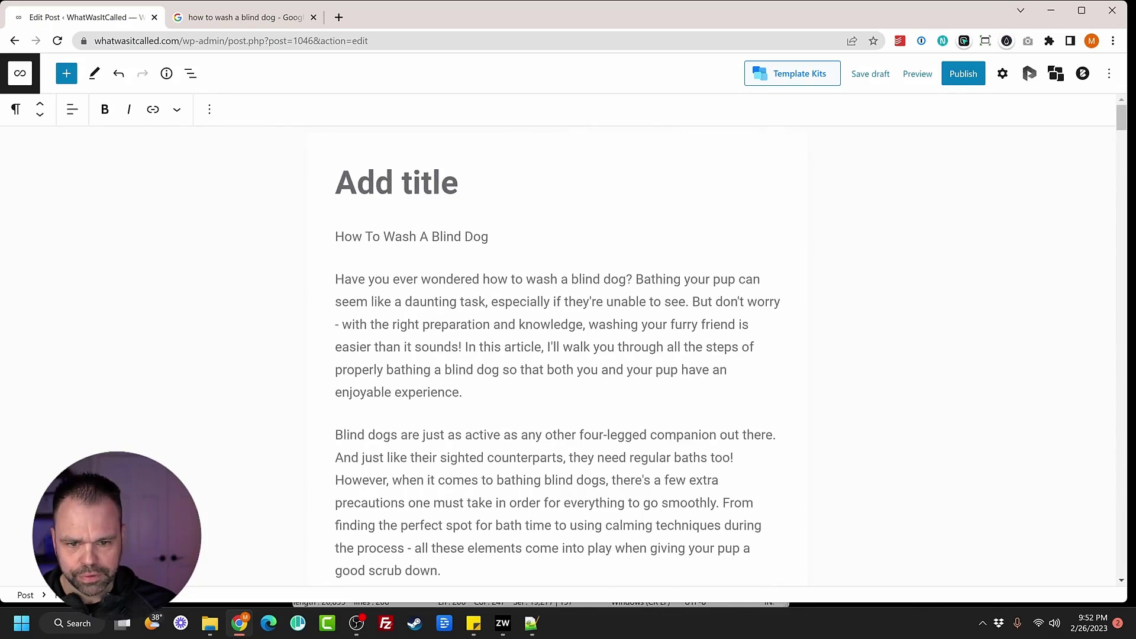
pyautogui.hotkey('ctrl', 'f')
pyautogui.write('blind')
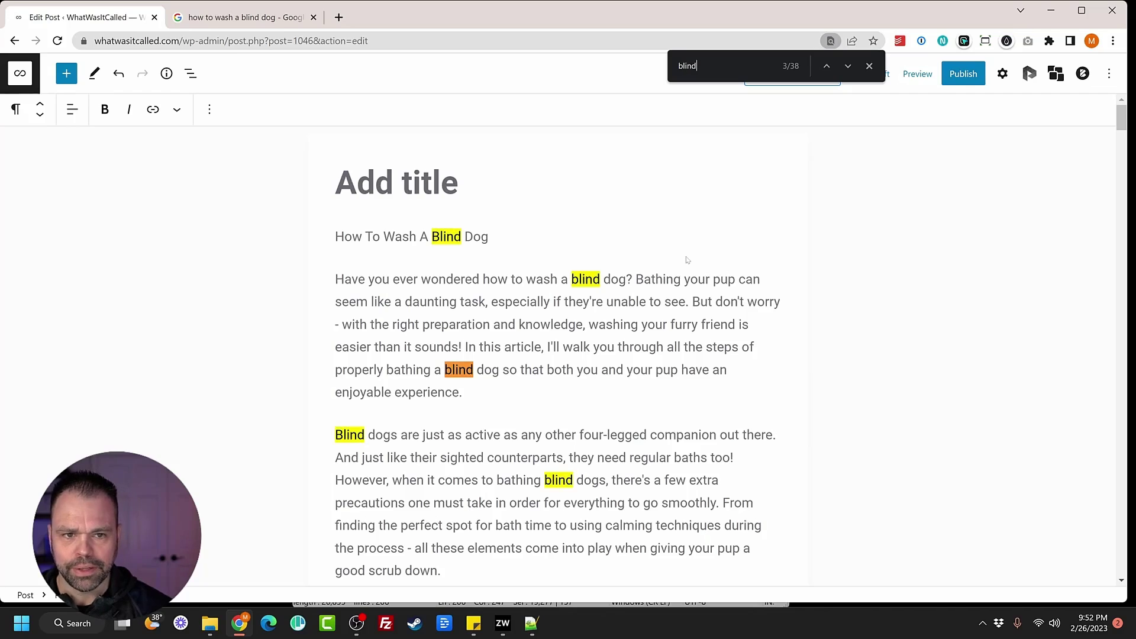
pyautogui.scroll(-3, 908, 364)
pyautogui.scroll(-2, 907, 364)
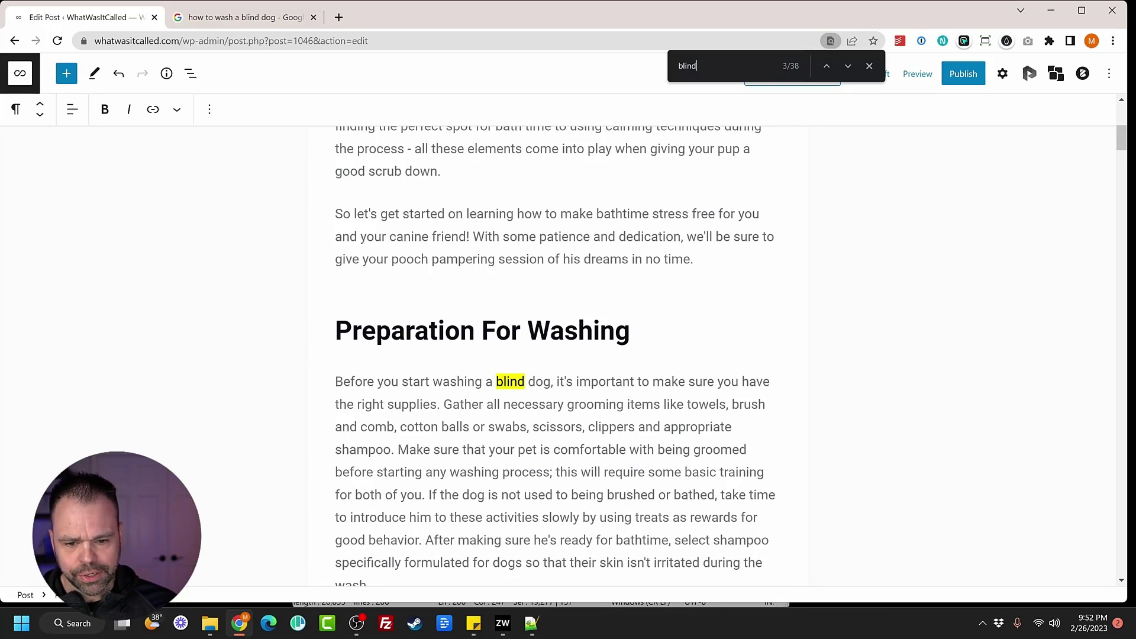
pyautogui.scroll(-2, 763, 467)
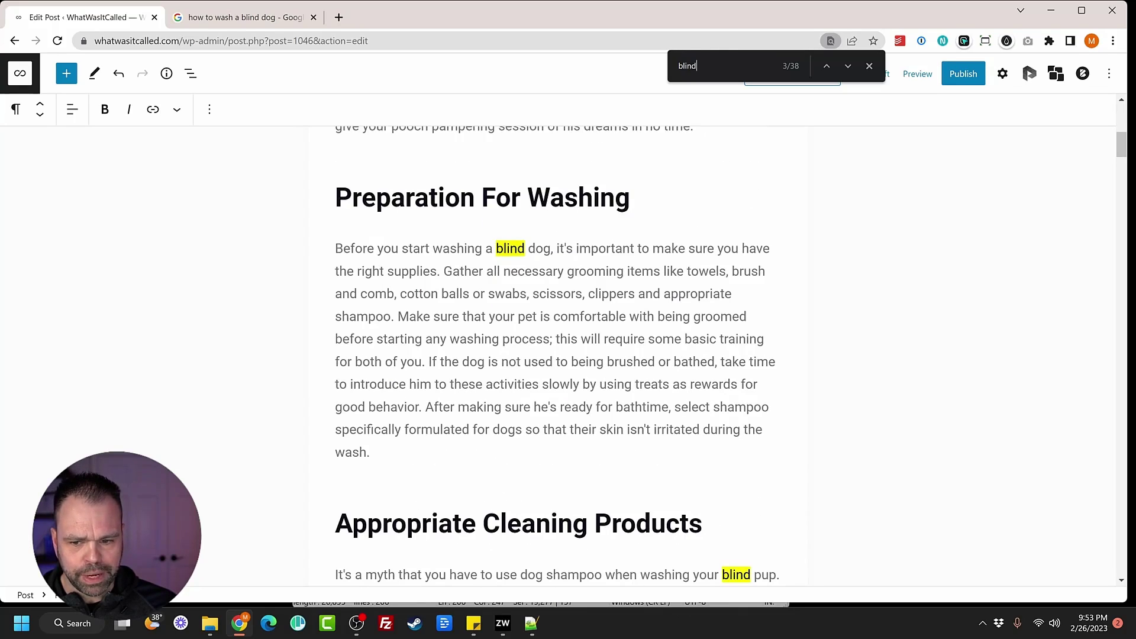
pyautogui.scroll(-3, 557, 355)
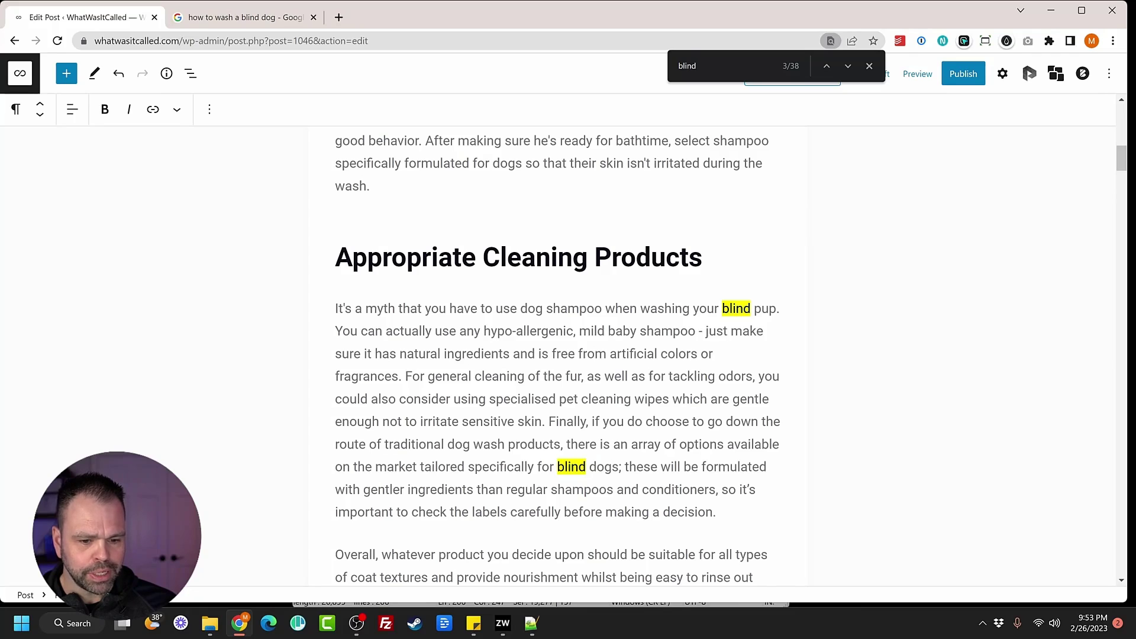
pyautogui.scroll(-1, 743, 485)
pyautogui.scroll(-2, 742, 485)
pyautogui.scroll(-2, 742, 484)
pyautogui.scroll(-1, 742, 485)
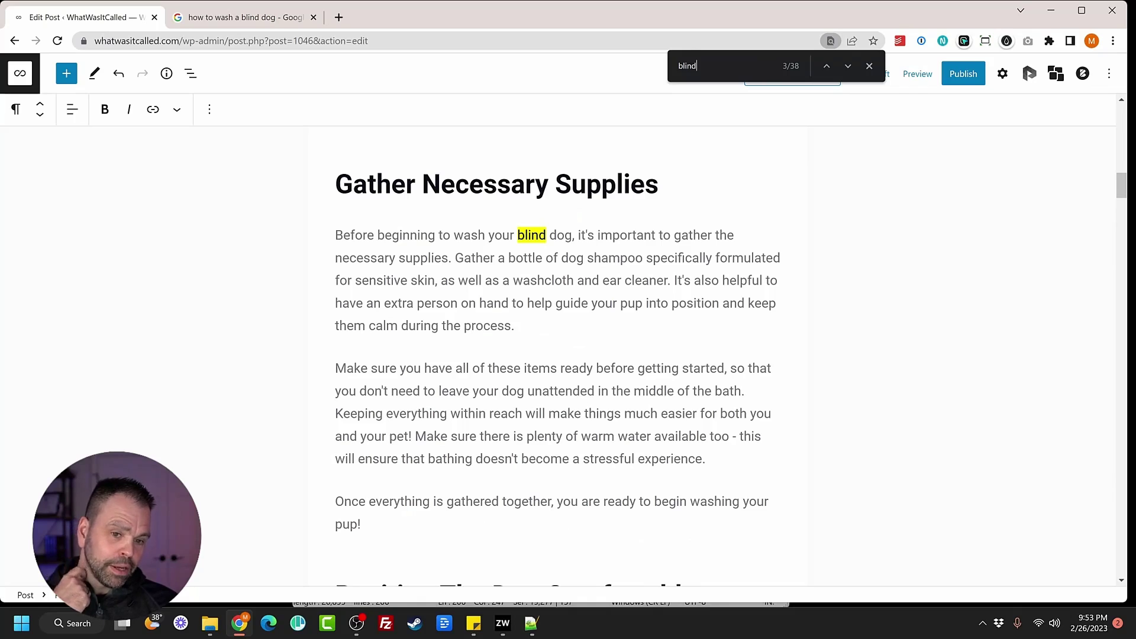
pyautogui.scroll(-3, 546, 225)
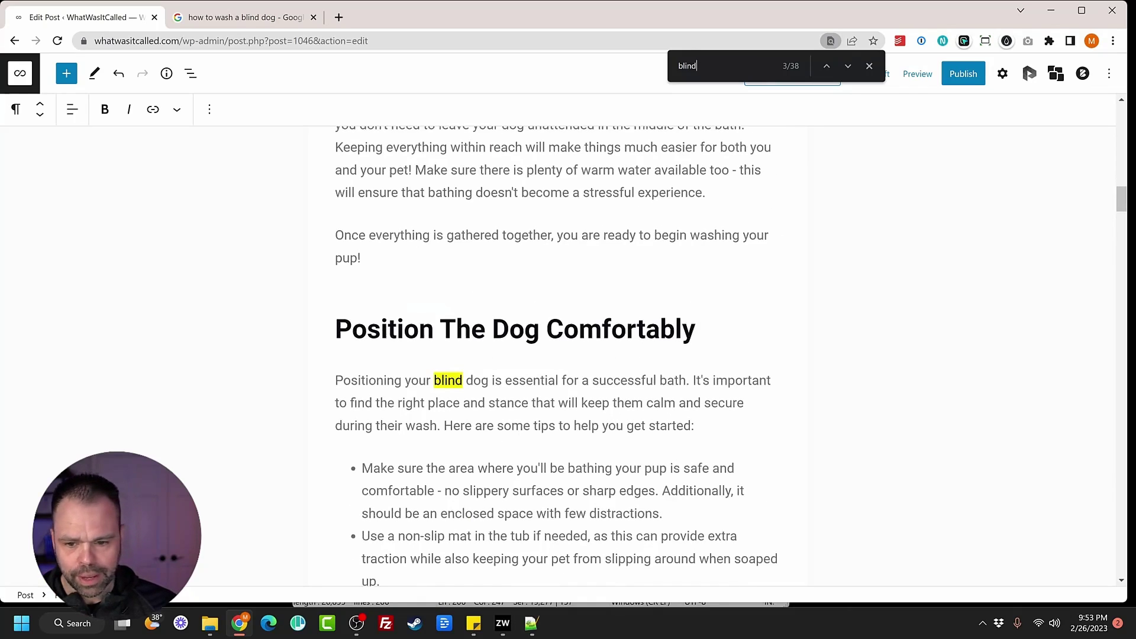
pyautogui.scroll(-1, 545, 225)
pyautogui.scroll(-1, 546, 226)
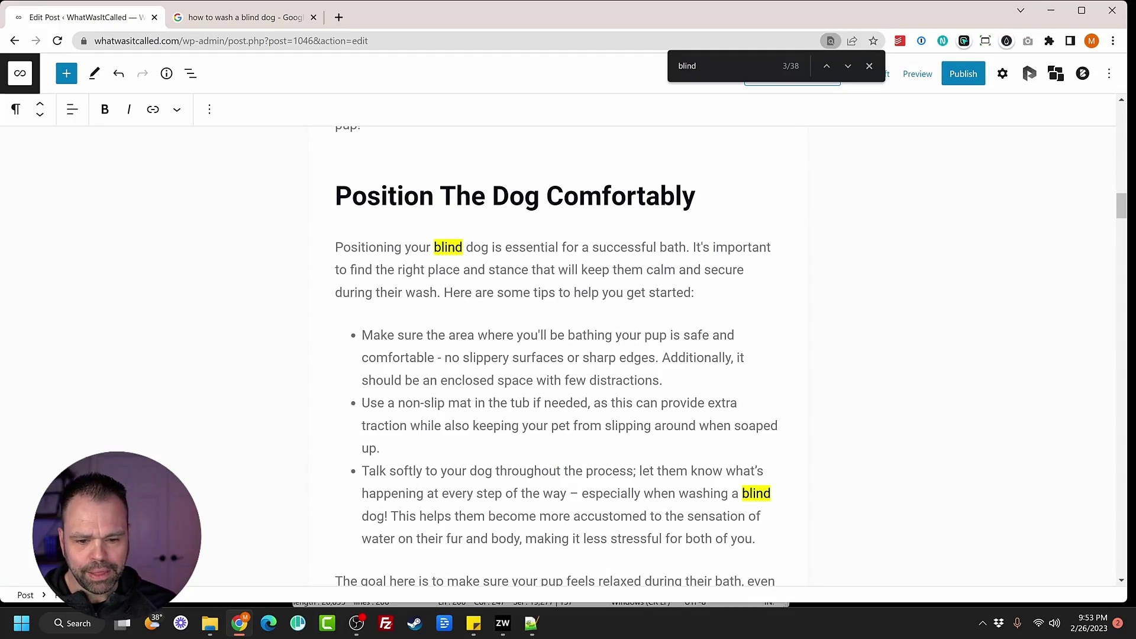
pyautogui.scroll(-2, 554, 356)
pyautogui.scroll(-2, 555, 355)
pyautogui.scroll(-3, 555, 356)
pyautogui.scroll(-3, 555, 355)
pyautogui.scroll(-6, 555, 355)
pyautogui.scroll(-4, 554, 356)
pyautogui.scroll(2, 554, 355)
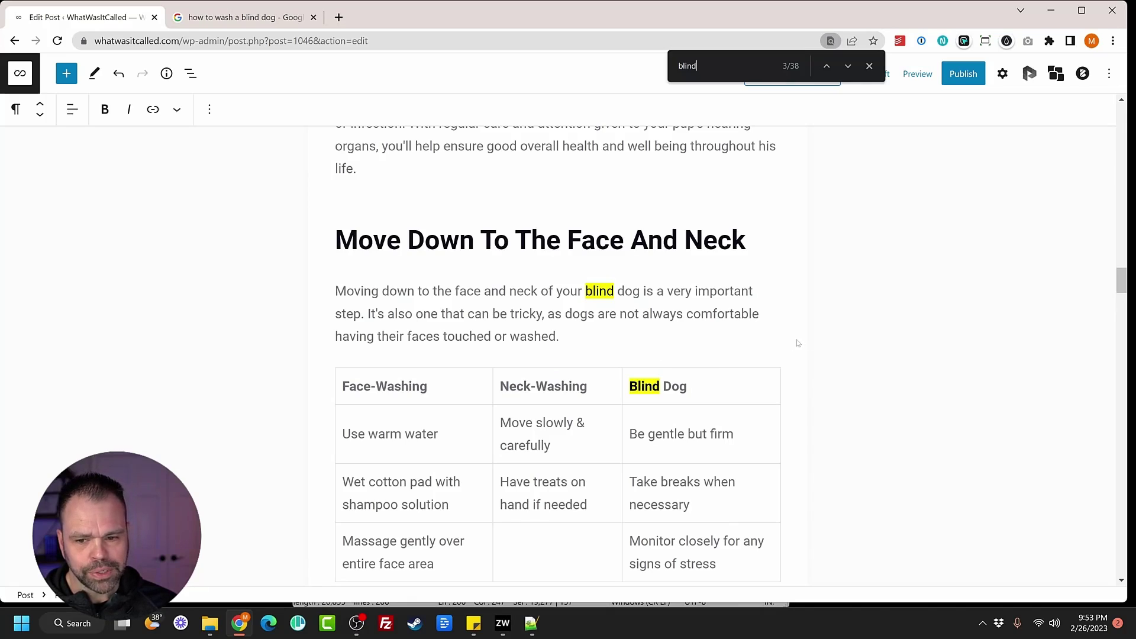
pyautogui.scroll(-2, 557, 355)
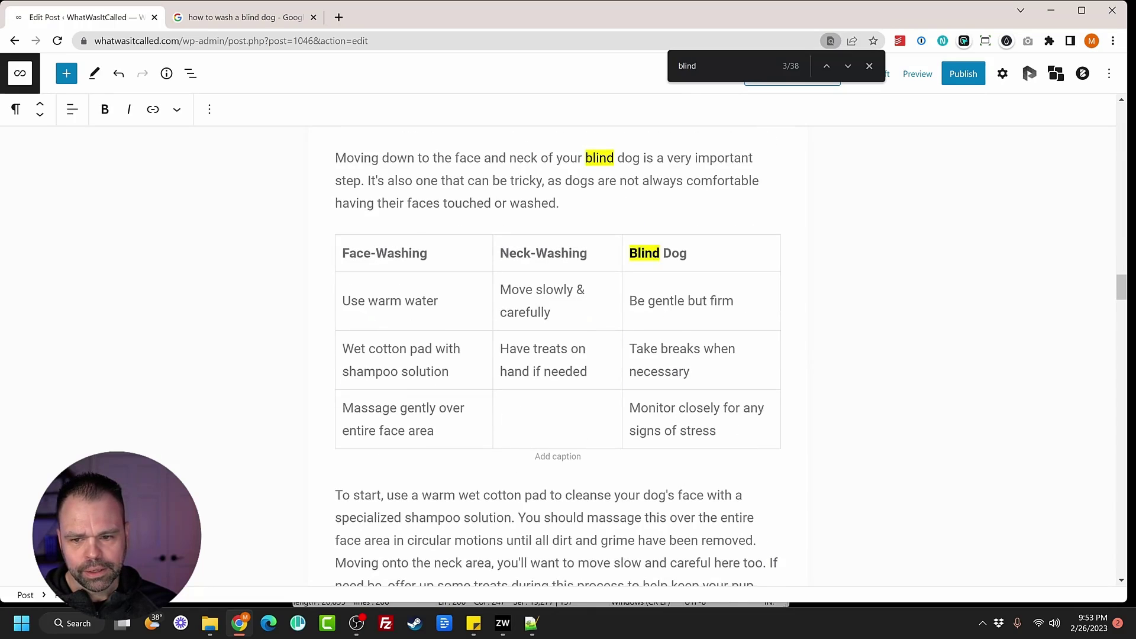
pyautogui.scroll(-1, 914, 484)
pyautogui.scroll(-5, 888, 453)
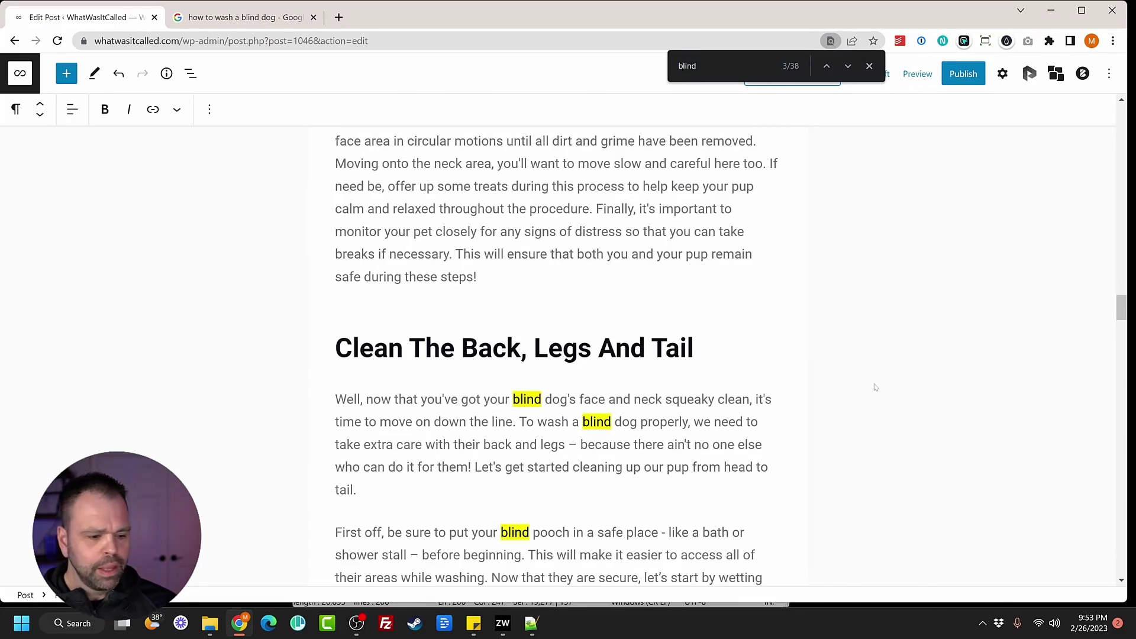